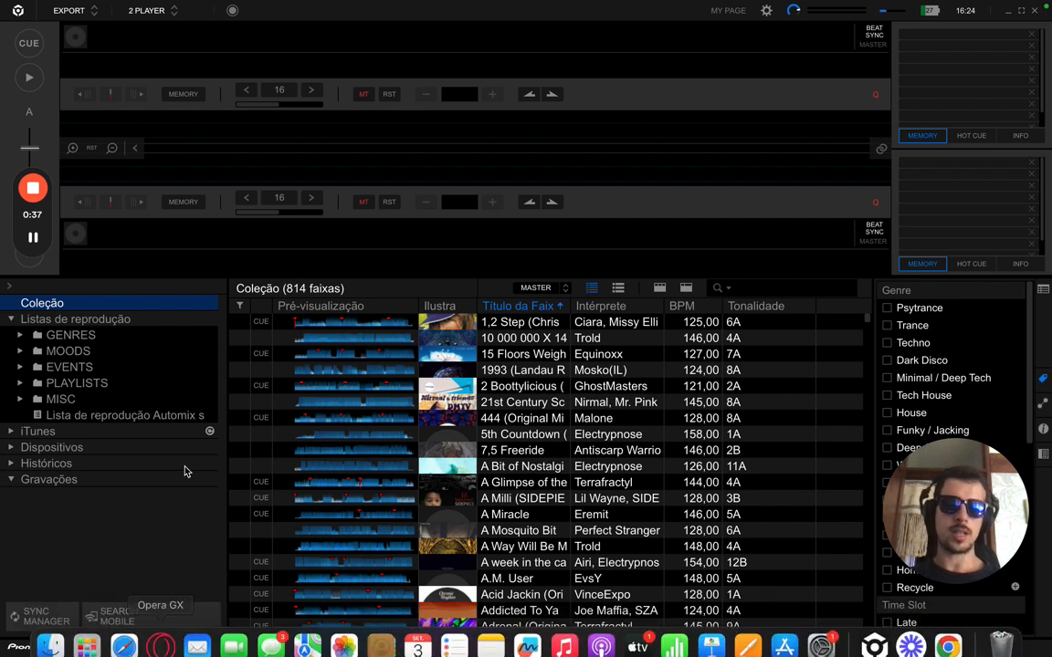
# - Expand the PLAYLISTS folder to list Dimension, Le Psy, Peak House and the other playlists
pyautogui.click(21, 384)
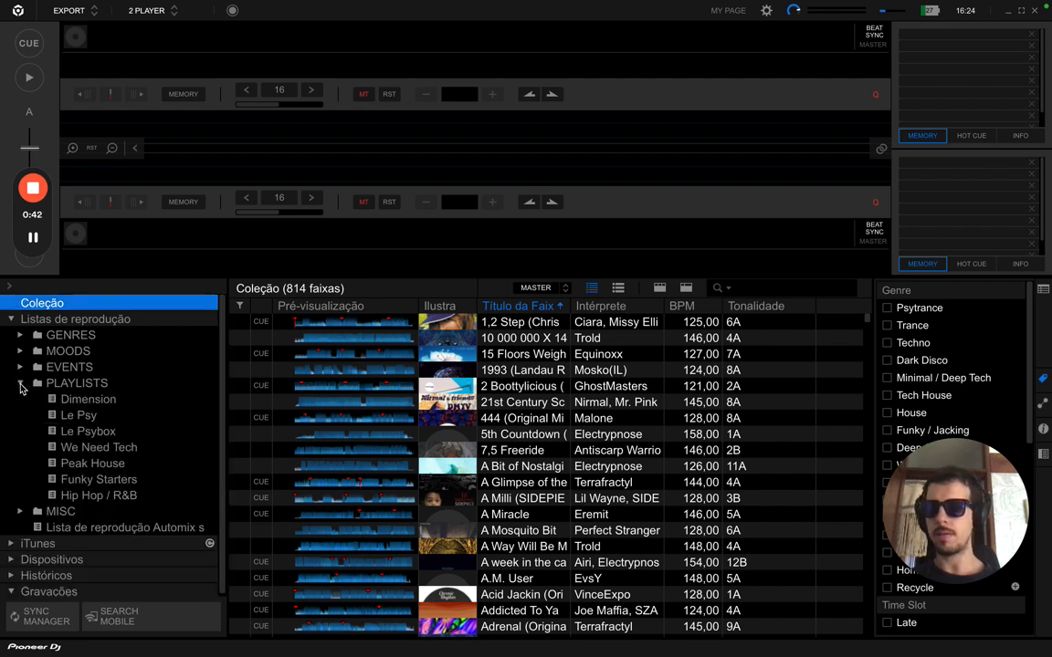
# - Show the Le Psy playlist's 20 tracks, then collapse PLAYLISTS and expand GENRES
pyautogui.click(82, 417)
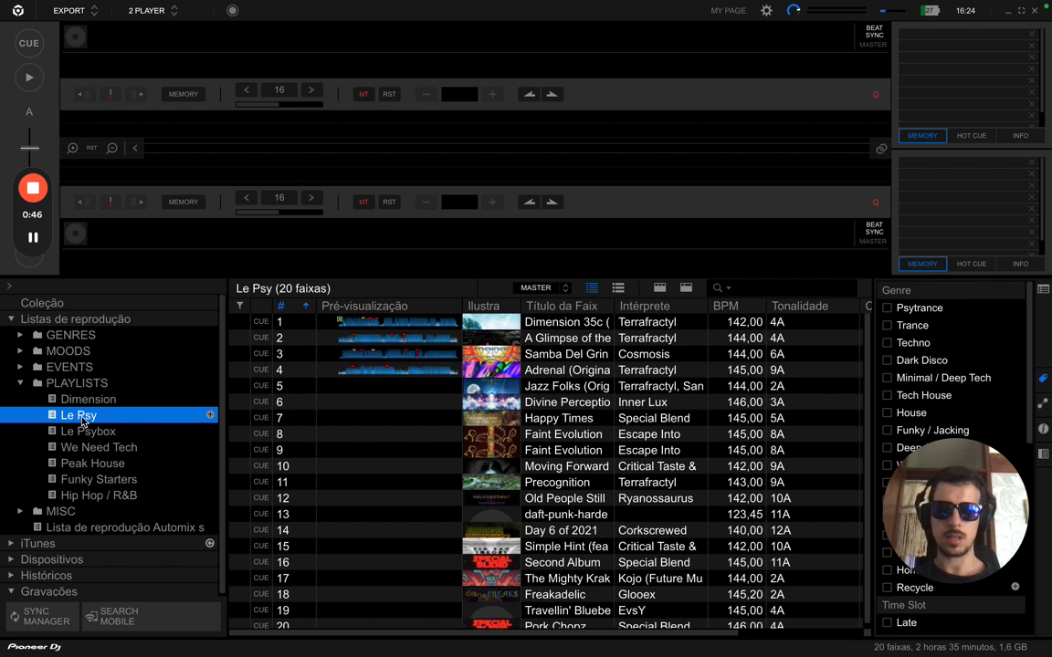
pyautogui.click(20, 383)
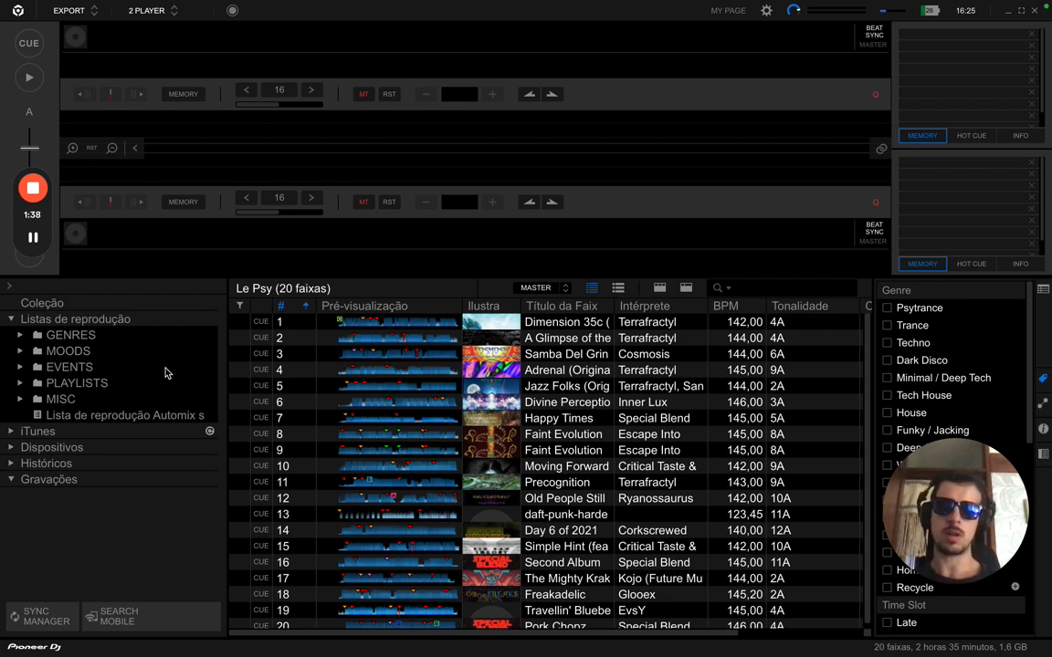
pyautogui.click(20, 336)
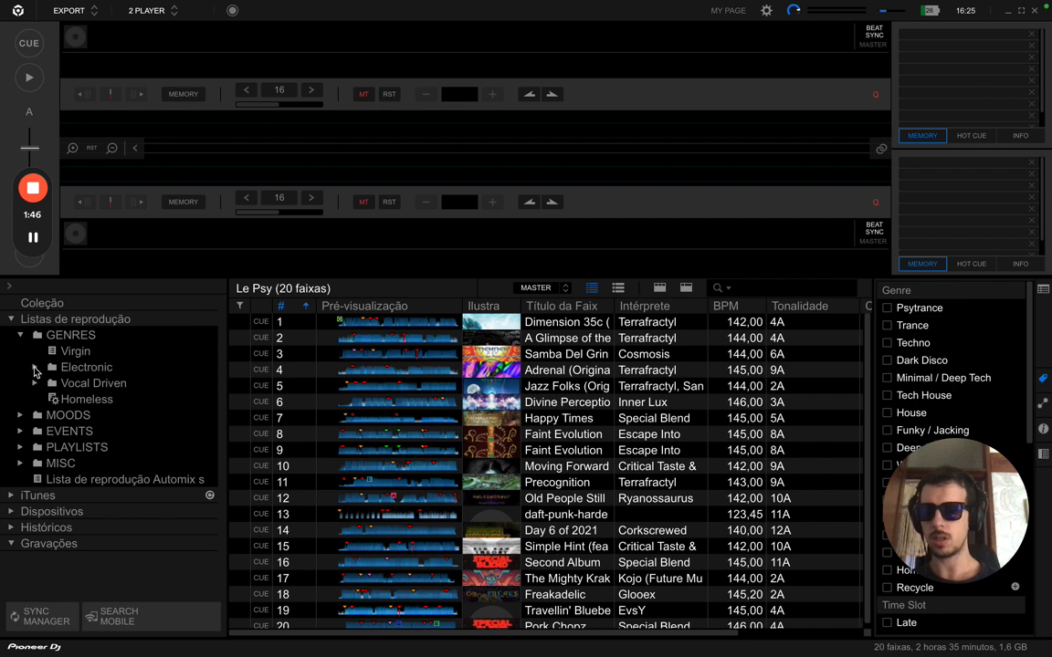
# - Expand the Electronic and Vocal Driven genre folders and the PLAYLISTS folder
pyautogui.click(35, 370)
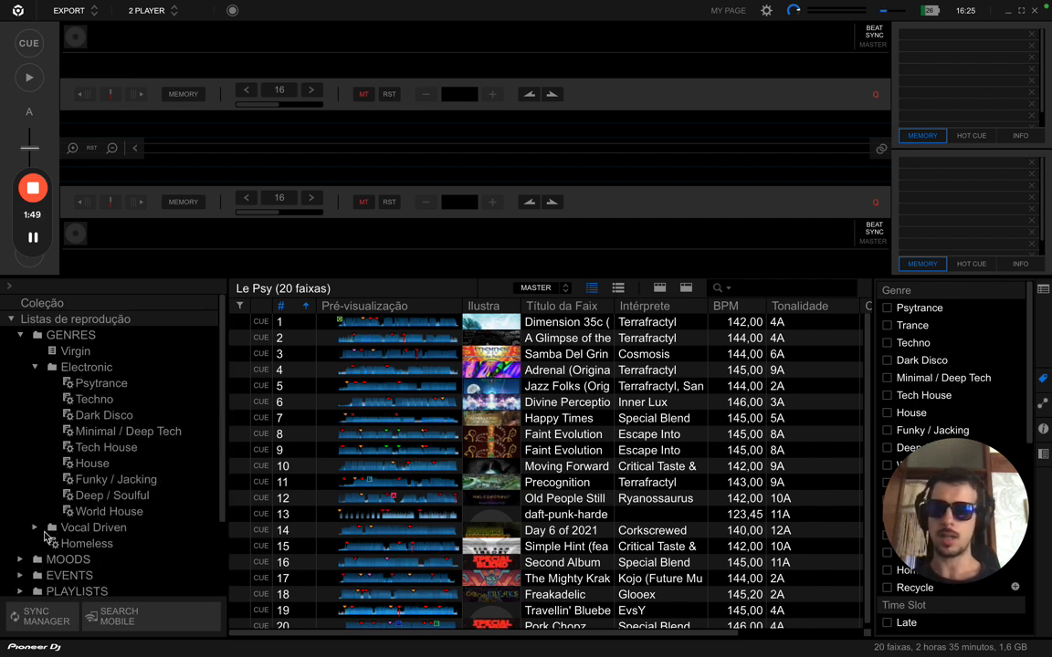
pyautogui.click(34, 528)
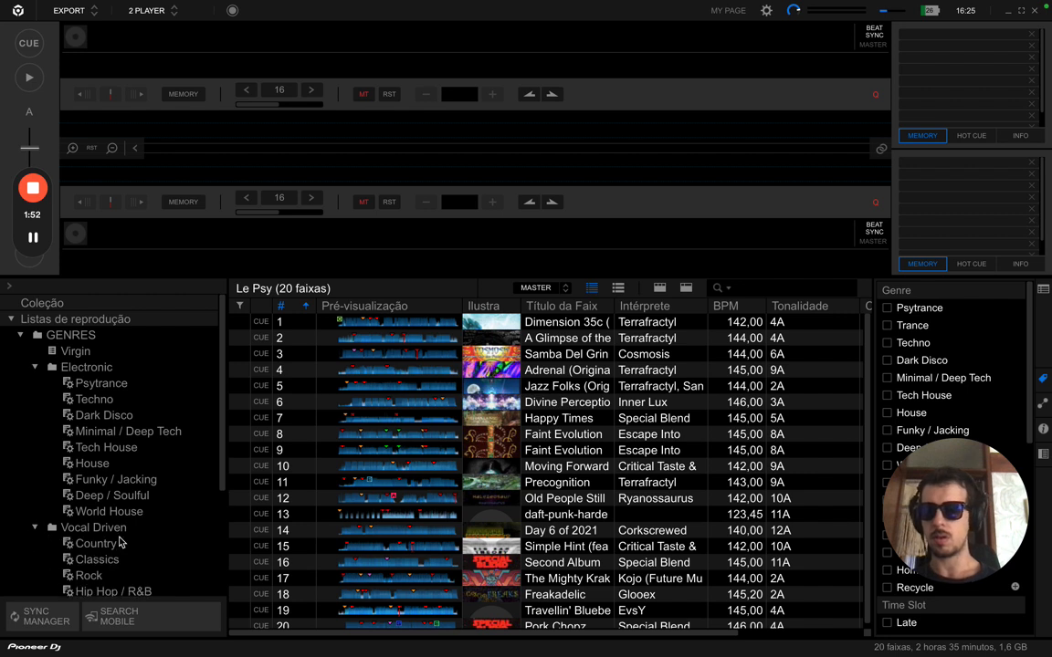
pyautogui.scroll(-1, 119, 542)
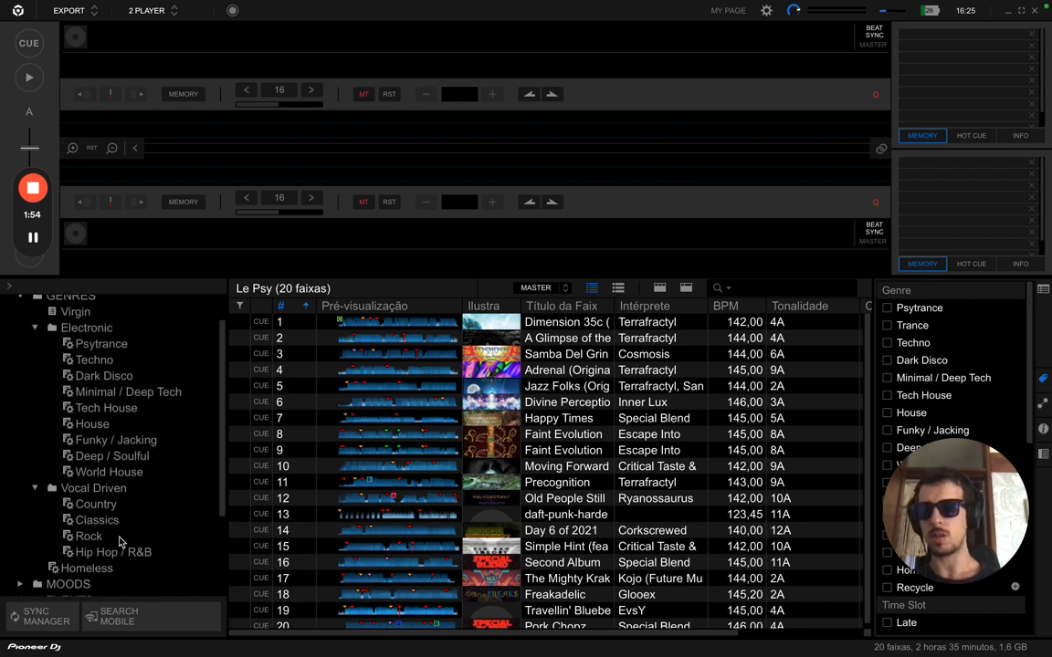
pyautogui.scroll(-2, 118, 539)
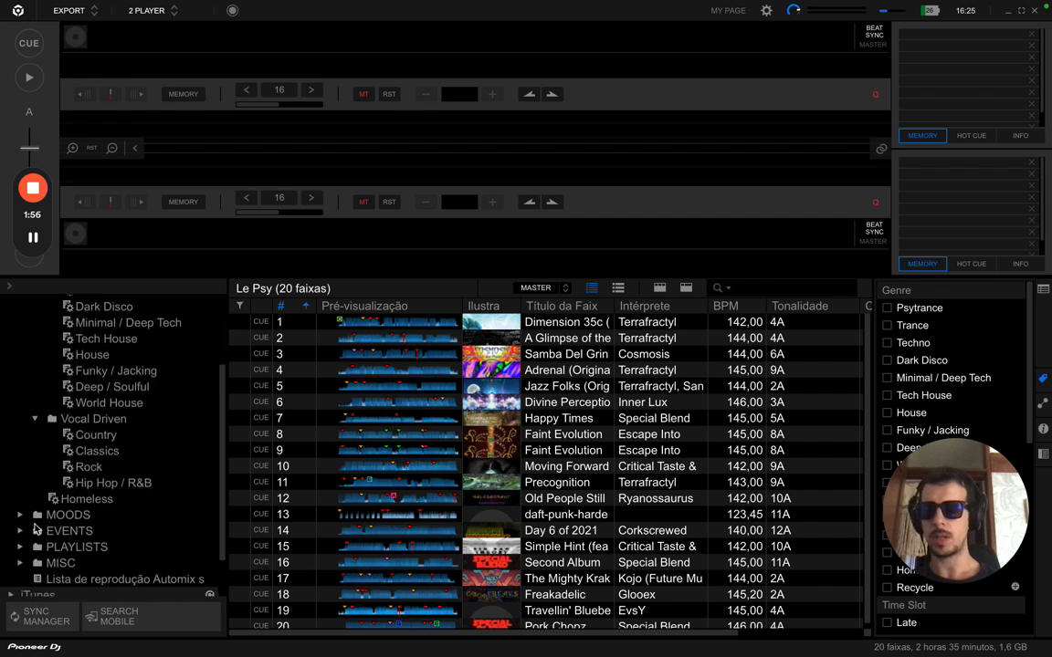
pyautogui.click(21, 546)
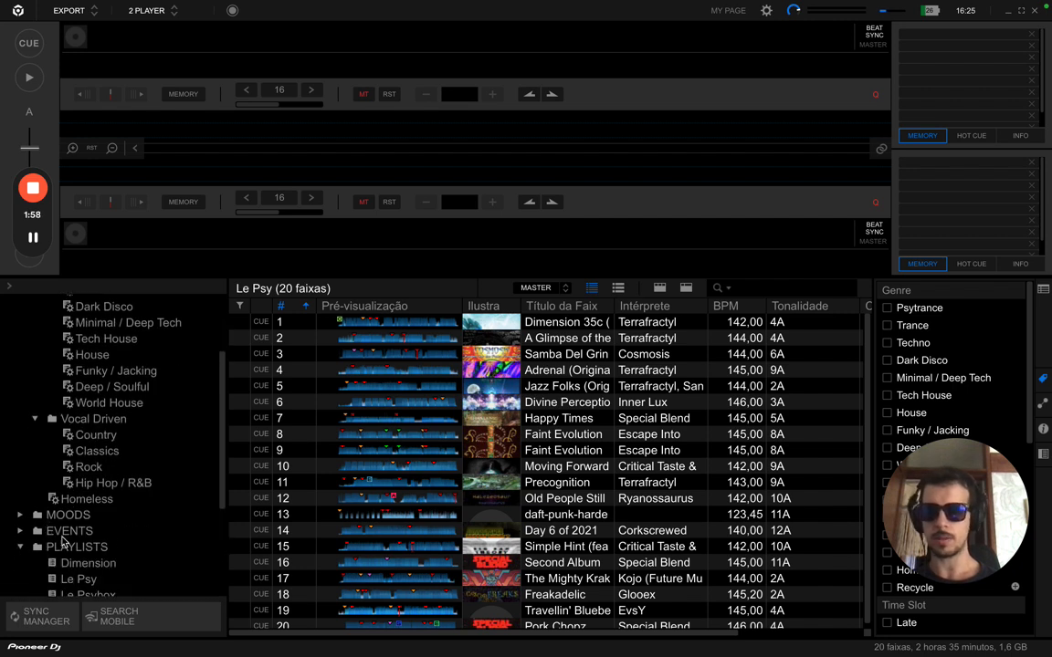
# - Collapse the Electronic folder and then the whole GENRES folder
pyautogui.scroll(-1, 92, 543)
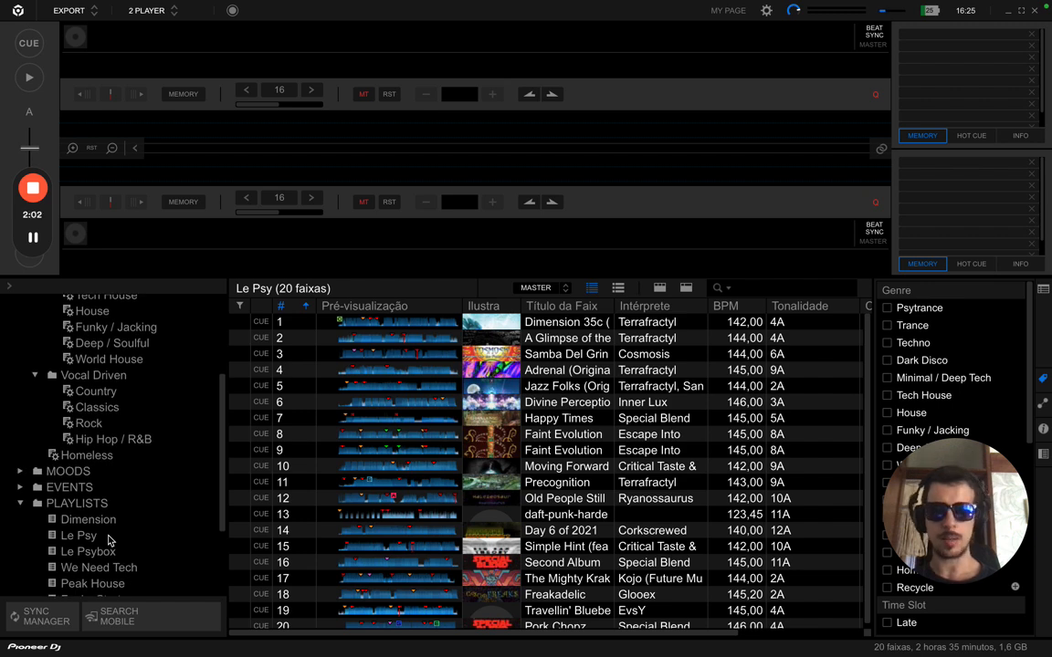
pyautogui.scroll(1, 109, 540)
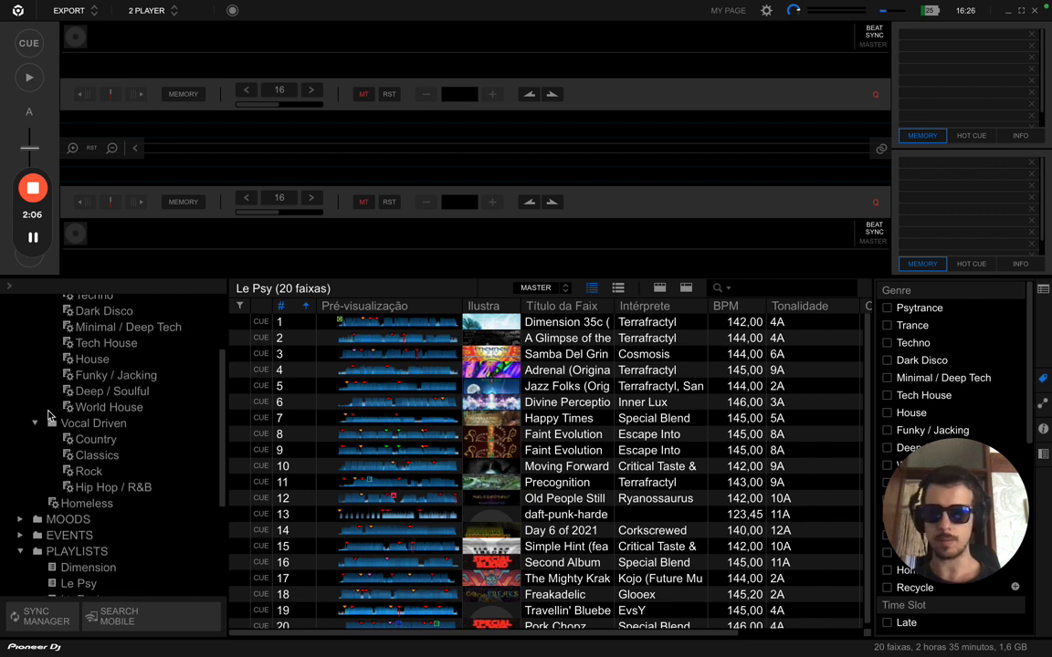
pyautogui.scroll(3, 43, 369)
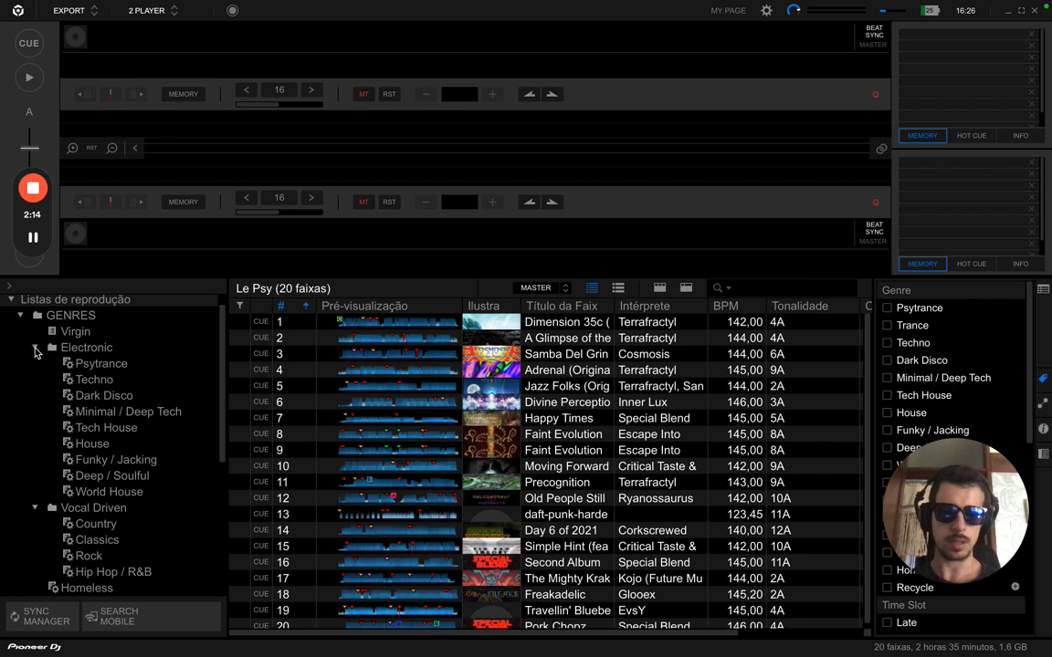
pyautogui.click(35, 349)
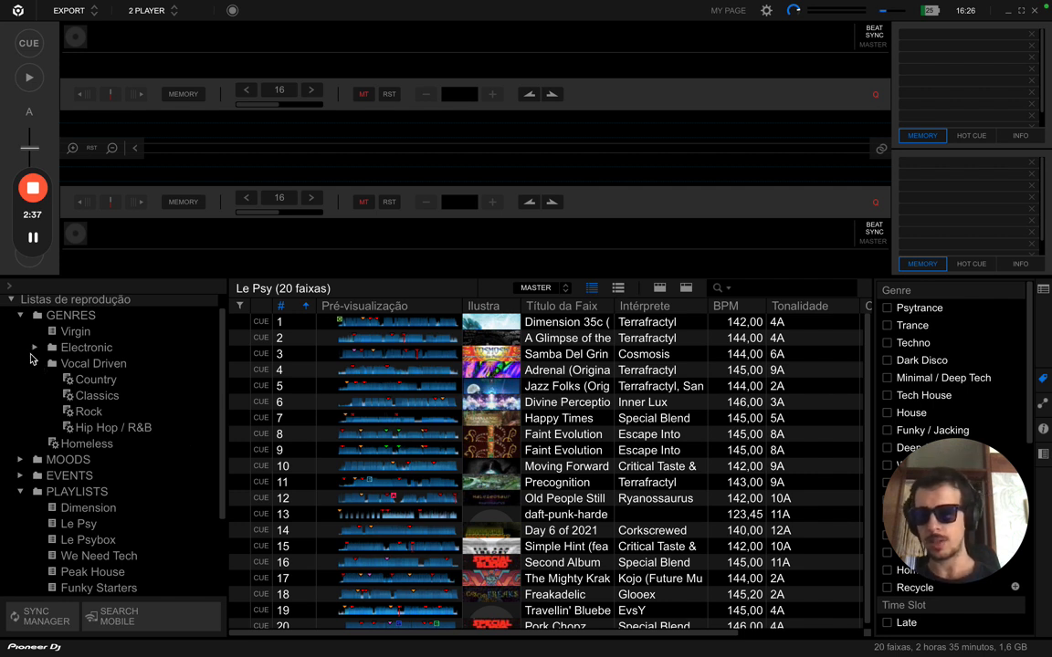
pyautogui.click(21, 315)
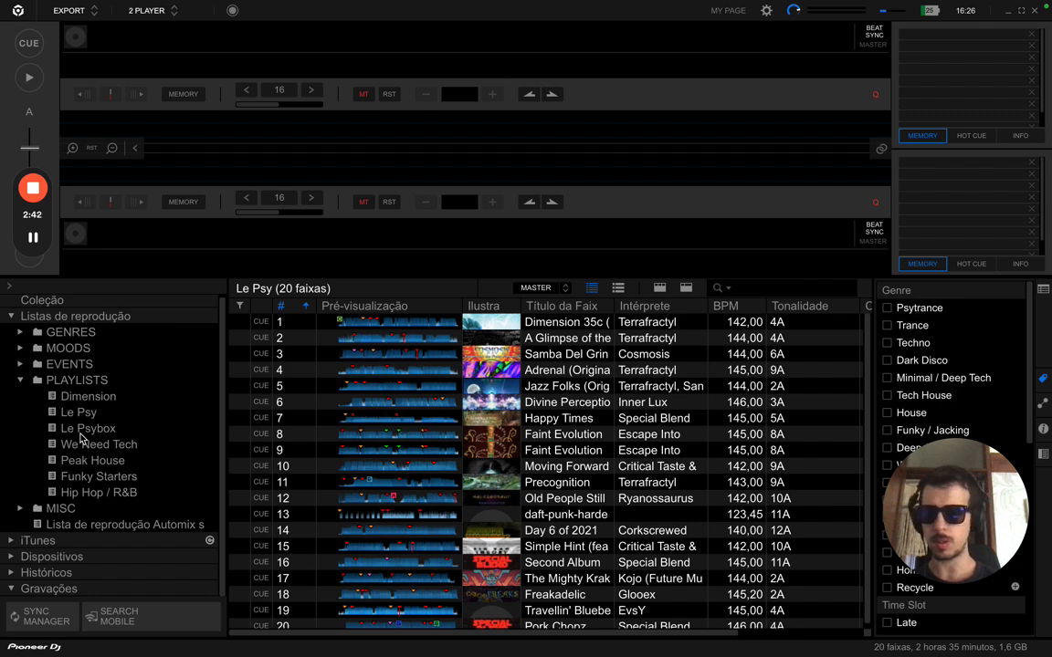
pyautogui.click(91, 479)
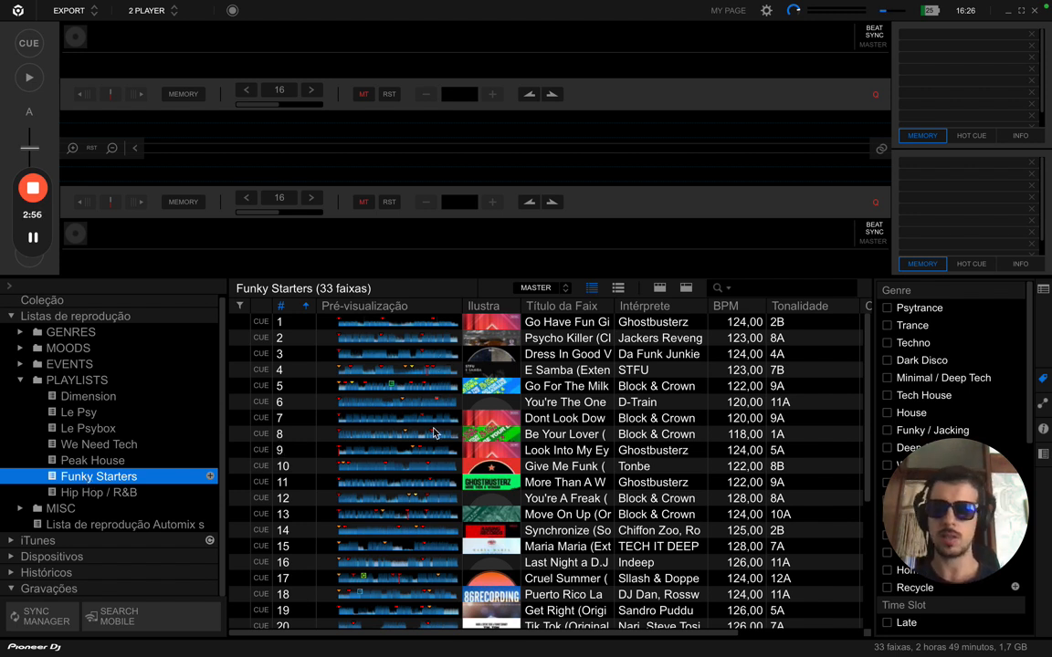
pyautogui.scroll(-5, 435, 433)
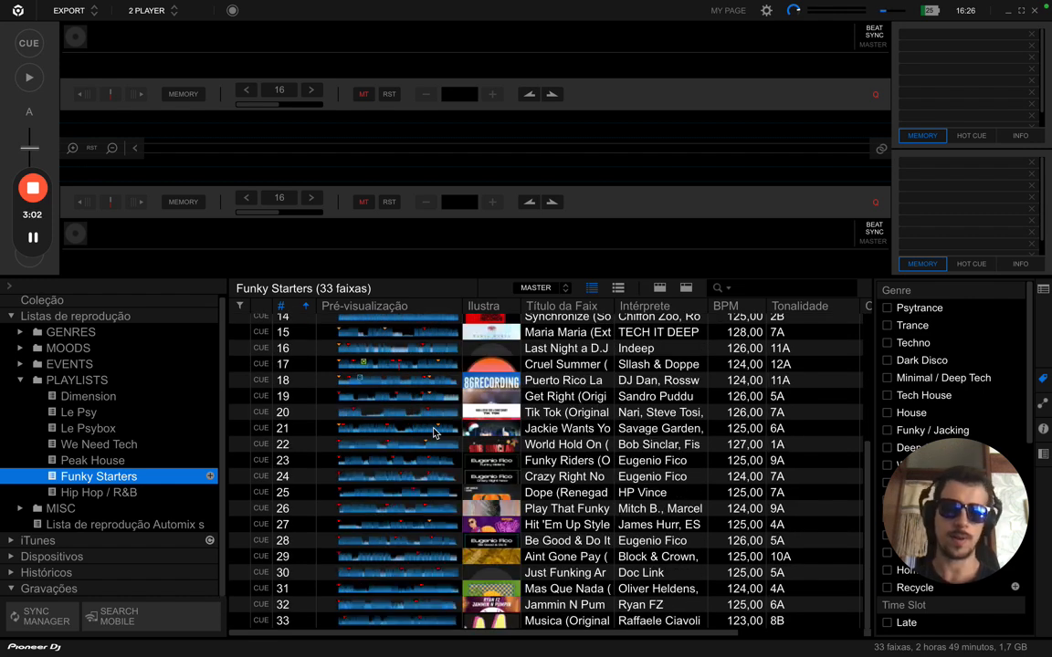
pyautogui.scroll(3, 435, 433)
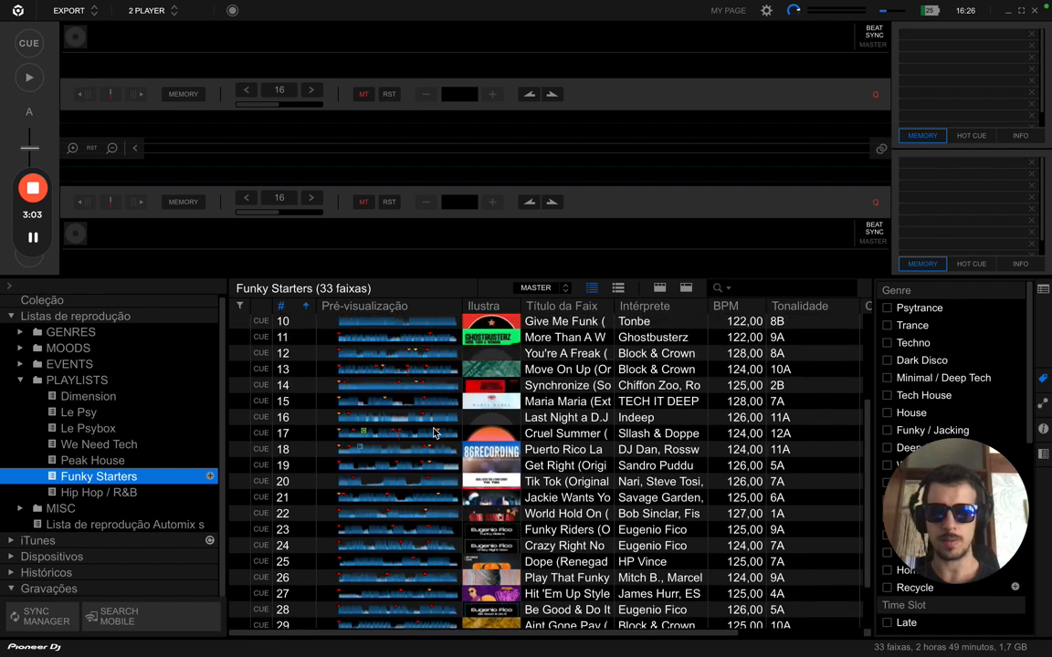
pyautogui.scroll(2, 435, 433)
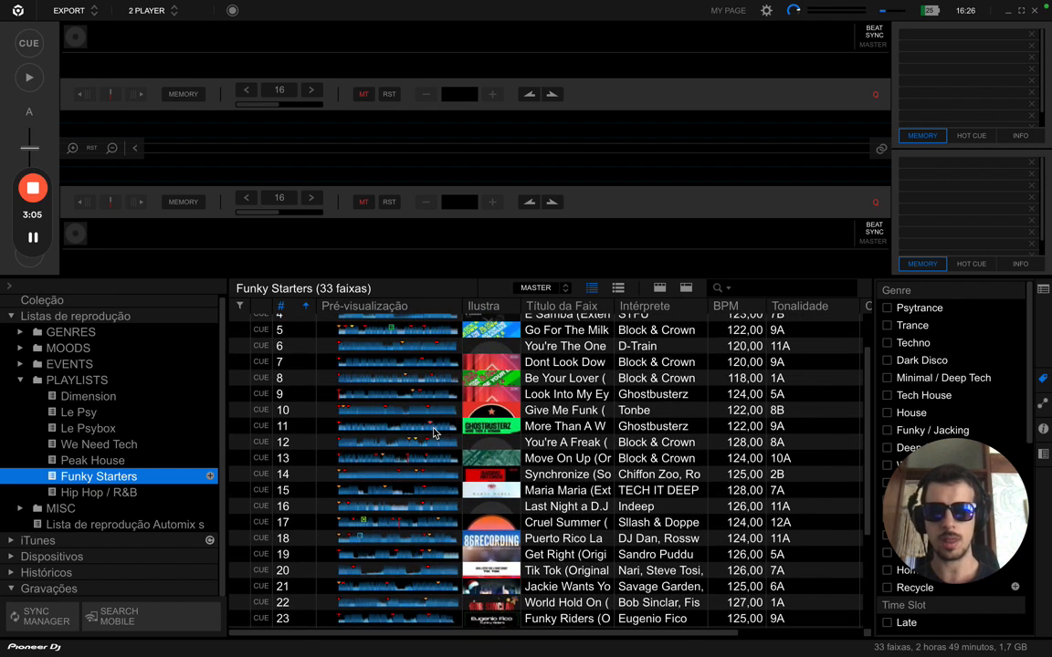
pyautogui.scroll(1, 435, 433)
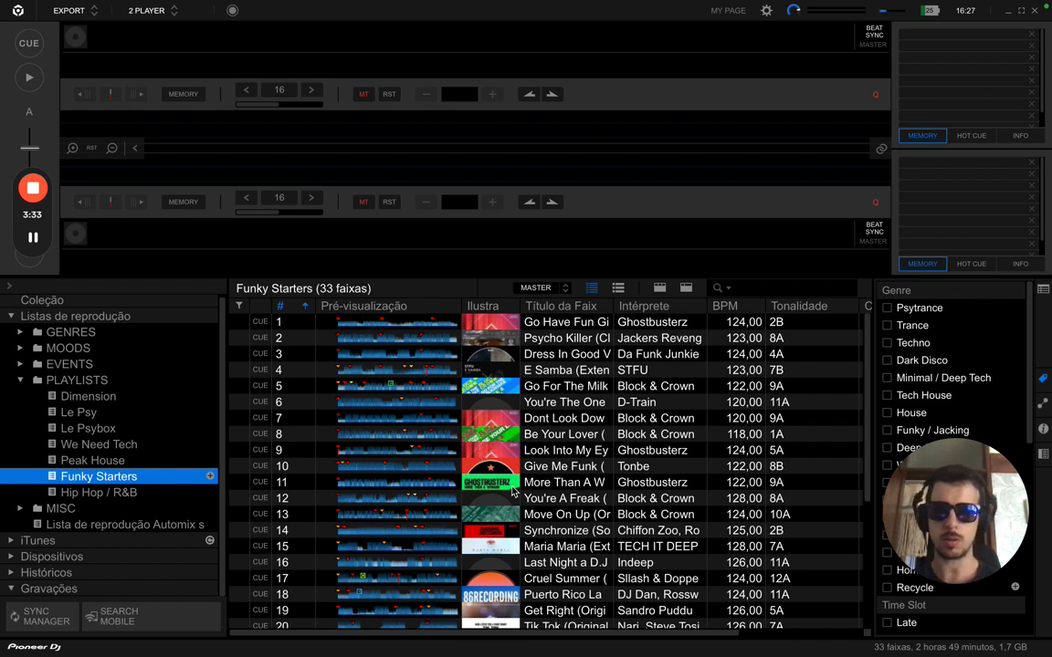
pyautogui.scroll(-5, 502, 499)
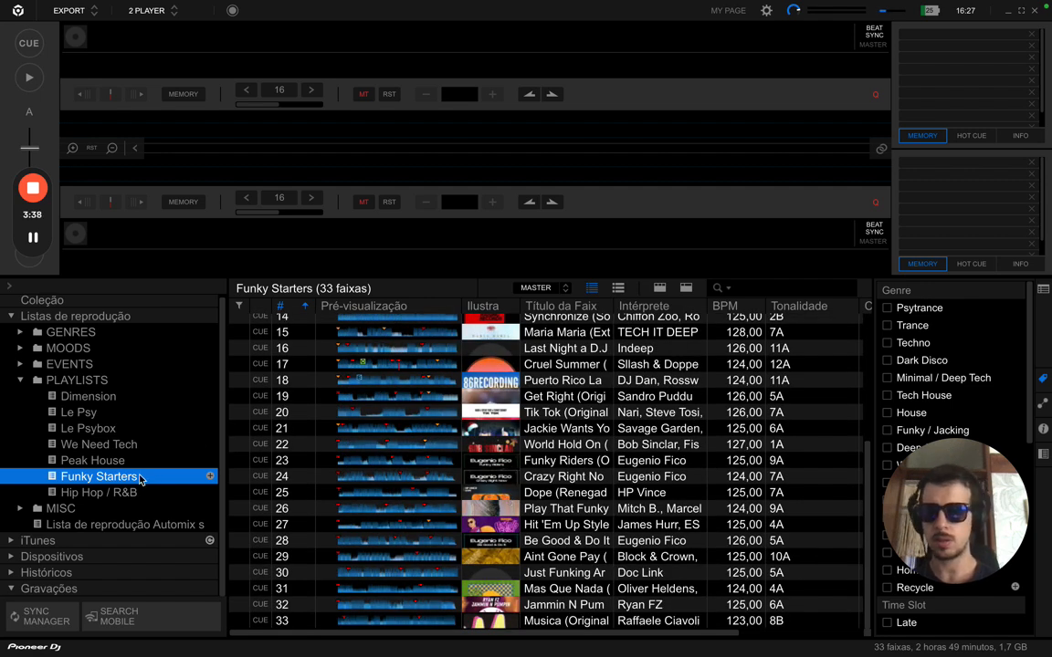
pyautogui.click(91, 413)
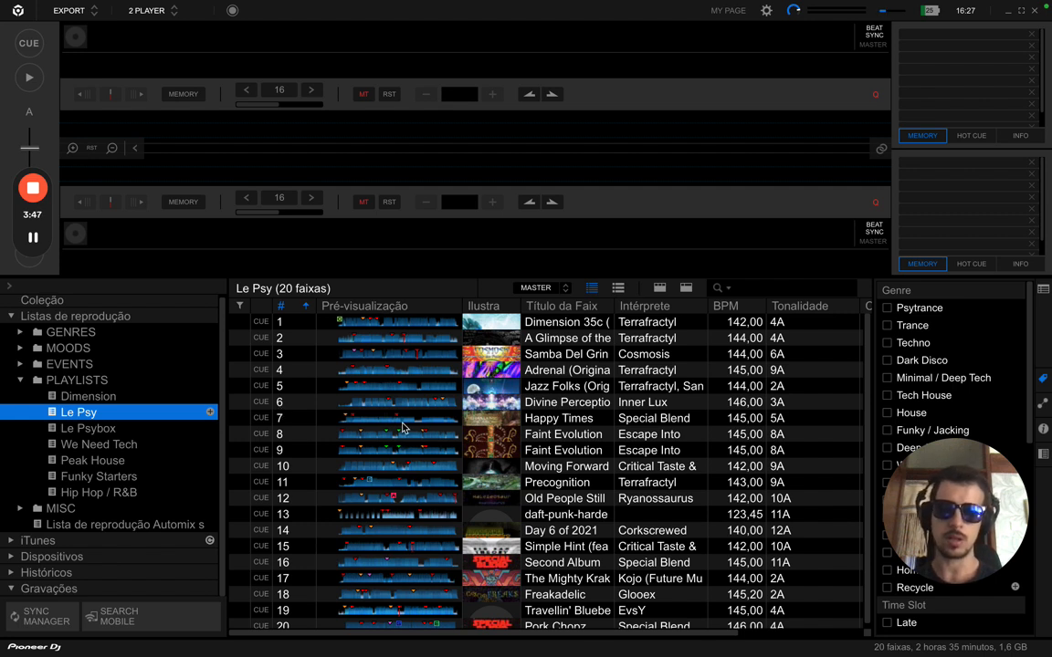
# - Re-expand GENRES and display the Virgin genre playlist's 22 tracks
pyautogui.scroll(-1, 403, 427)
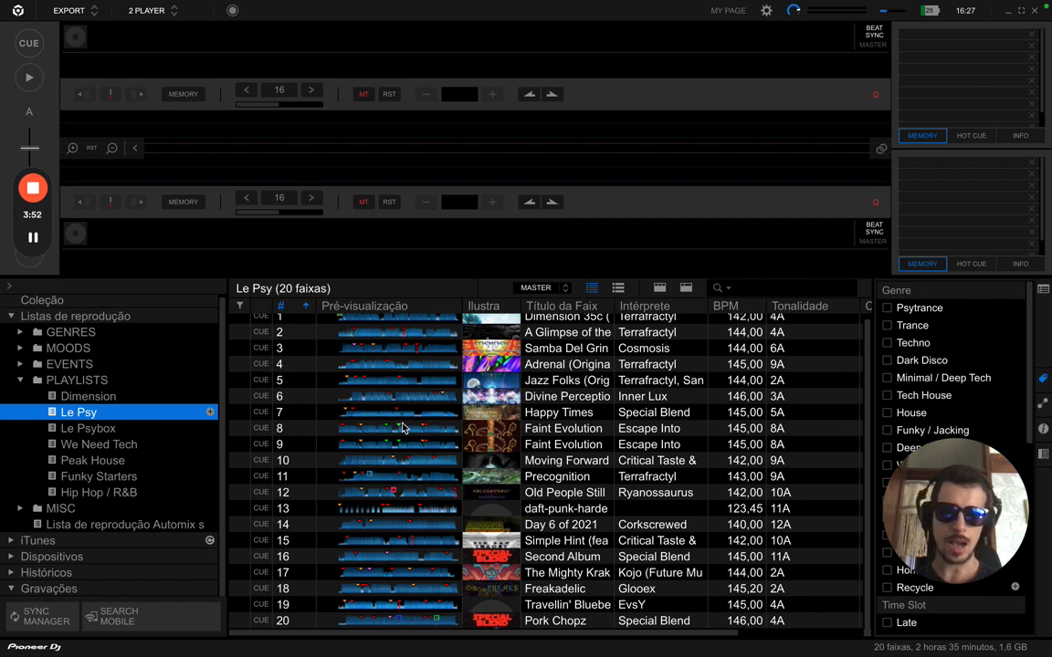
pyautogui.click(21, 333)
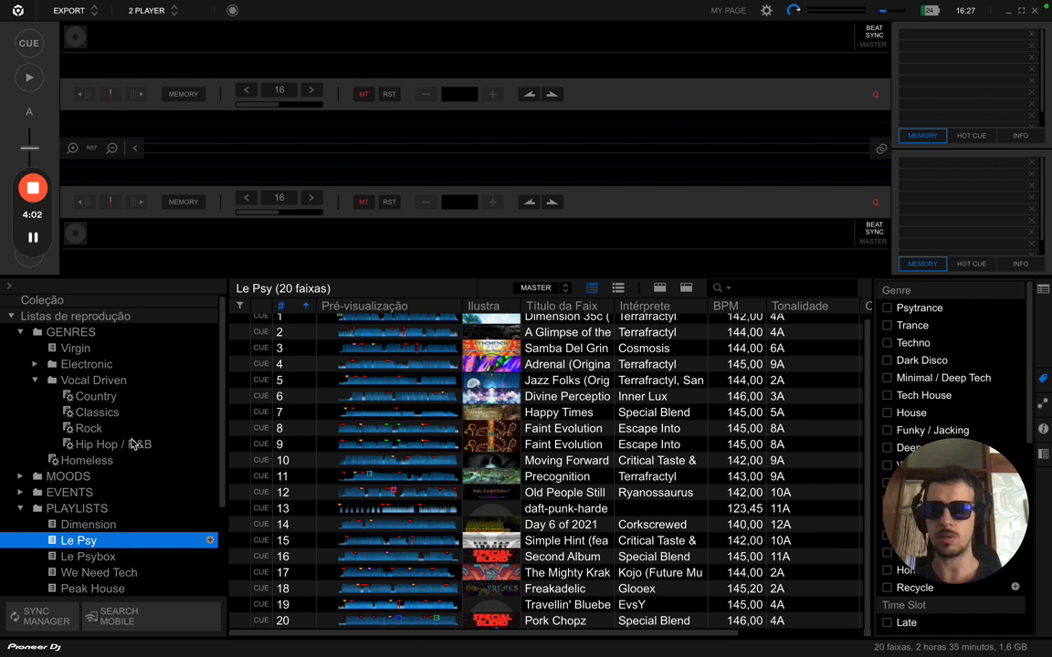
pyautogui.scroll(-2, 133, 444)
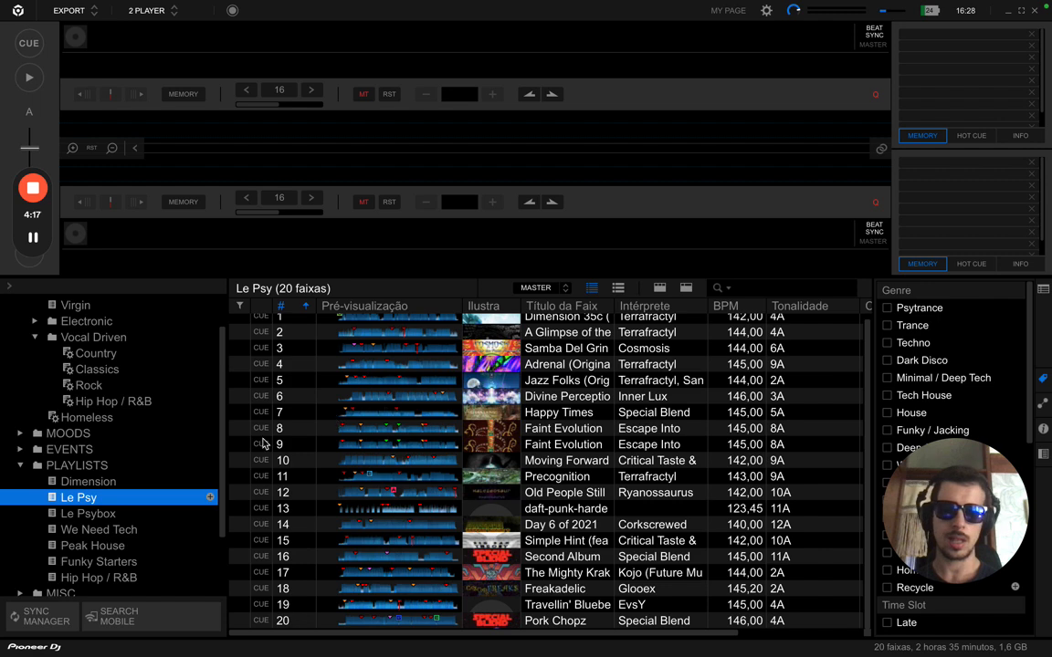
pyautogui.scroll(1, 117, 387)
pyautogui.scroll(3, 117, 387)
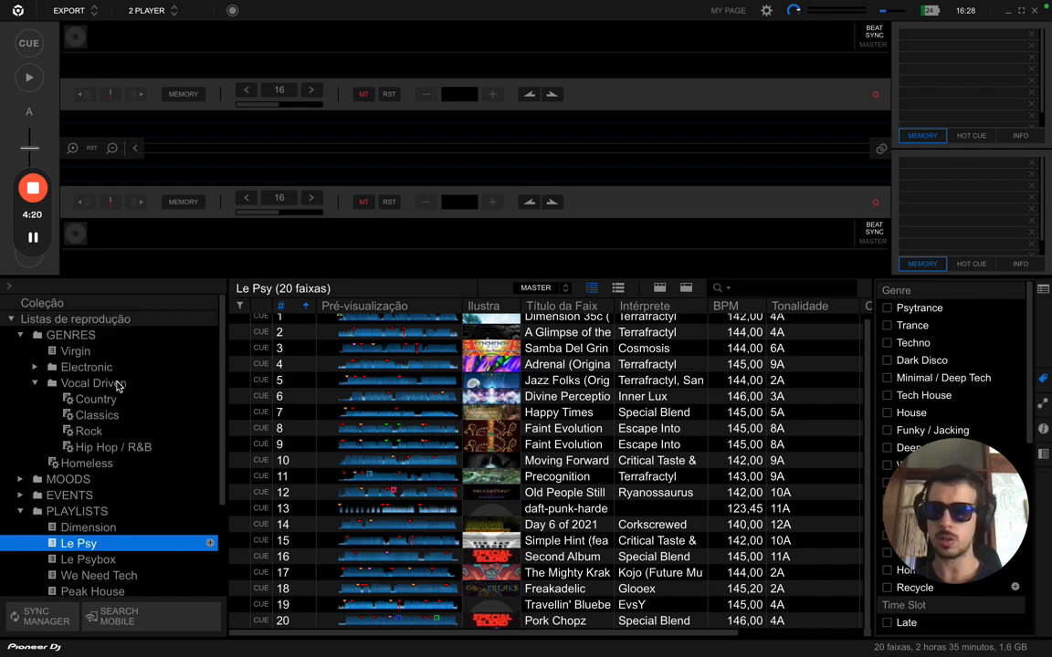
pyautogui.click(77, 356)
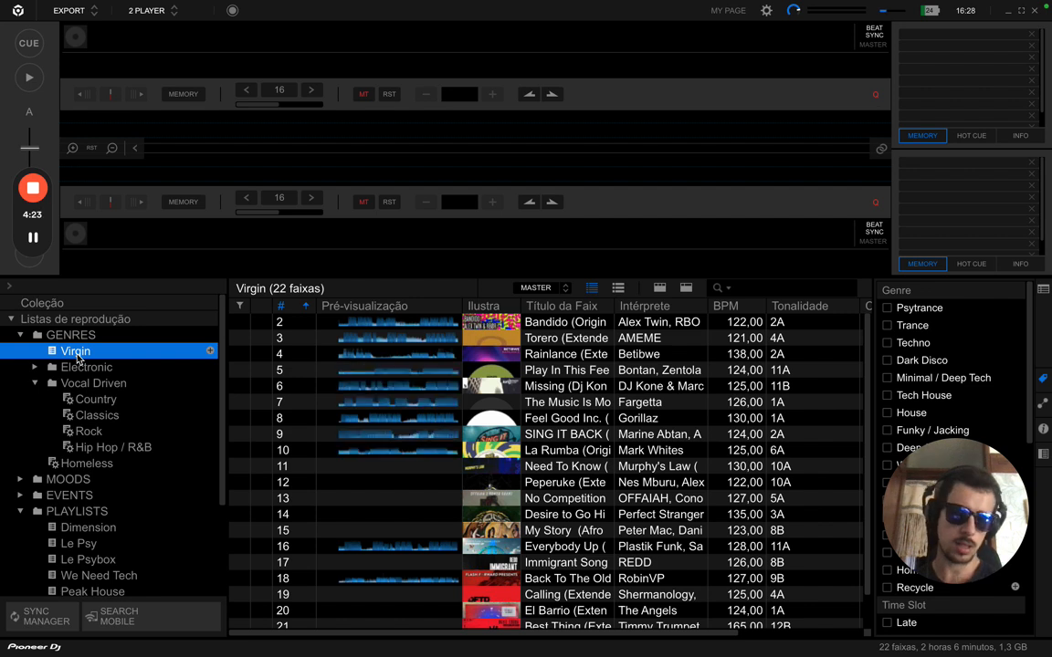
pyautogui.scroll(-1, 126, 472)
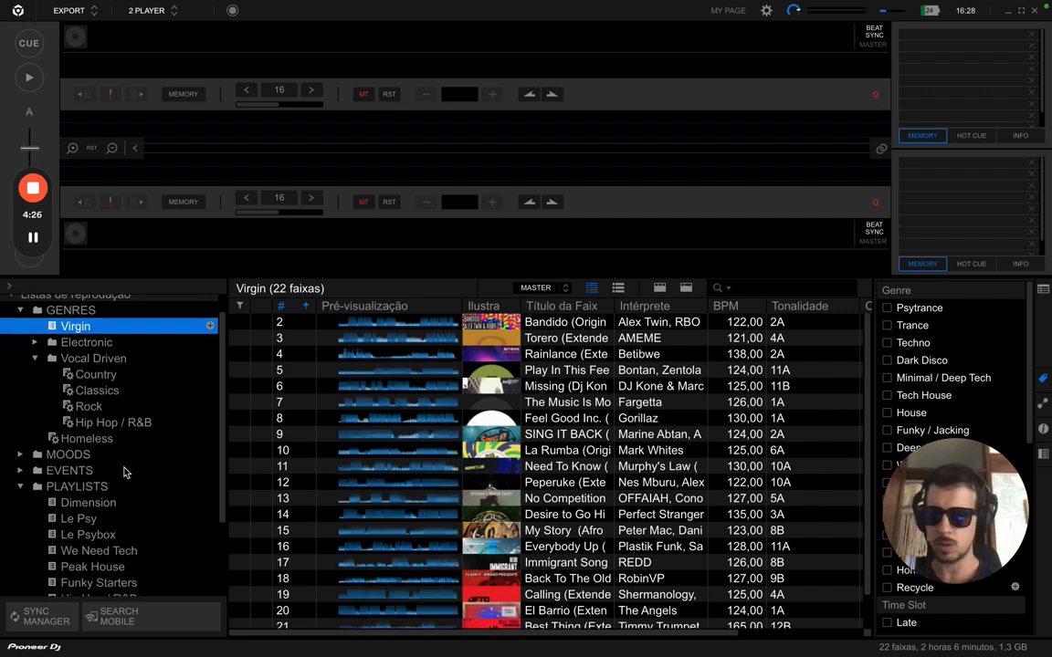
pyautogui.click(104, 537)
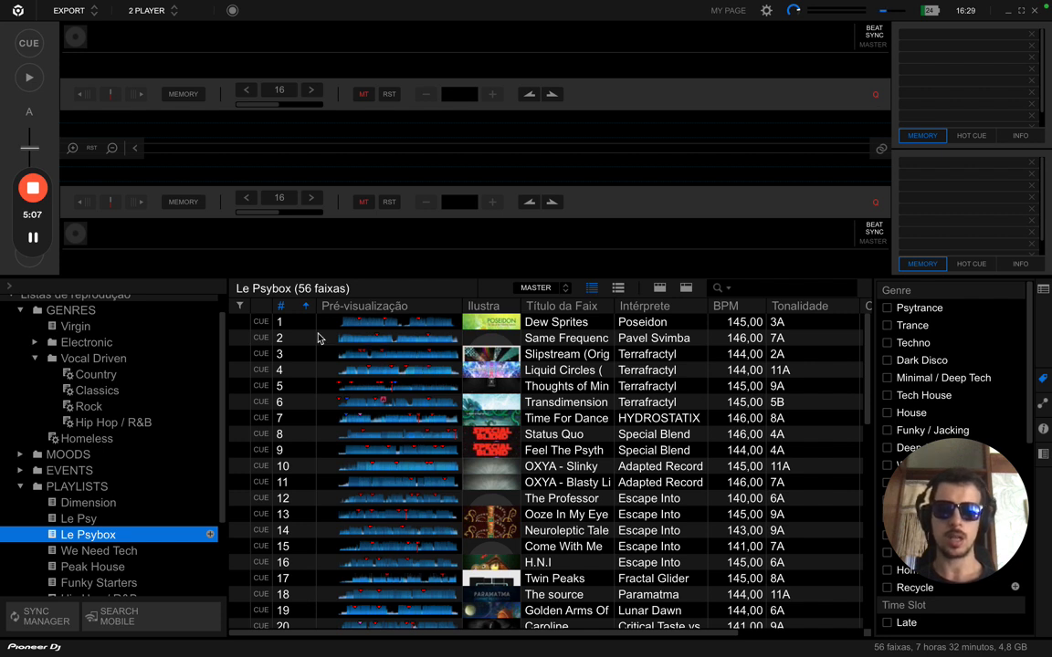
pyautogui.scroll(-6, 333, 384)
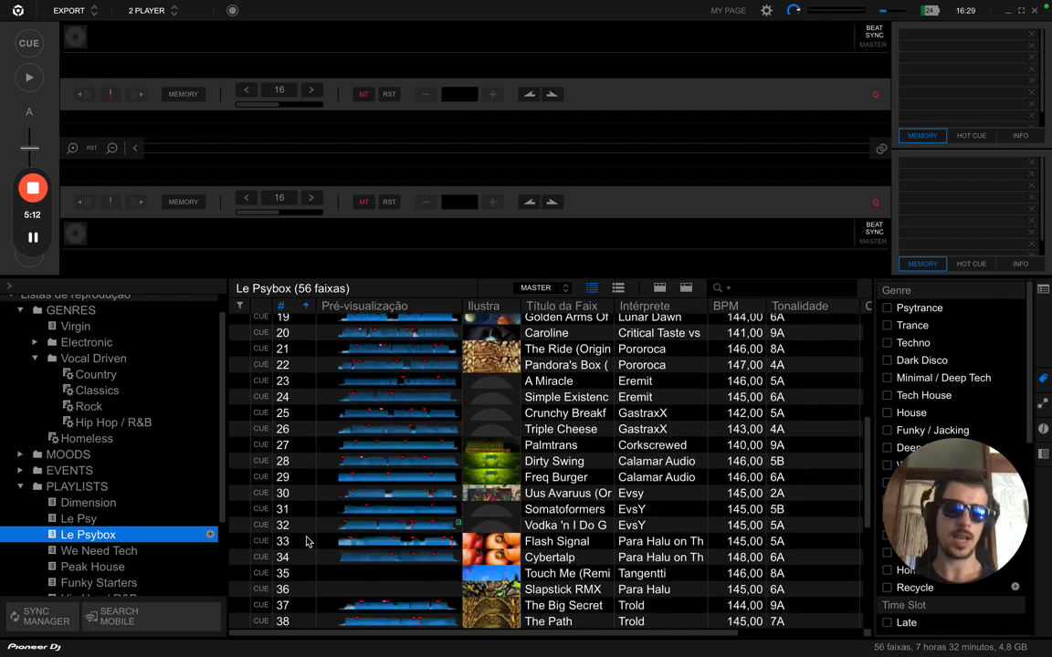
pyautogui.scroll(3, 307, 536)
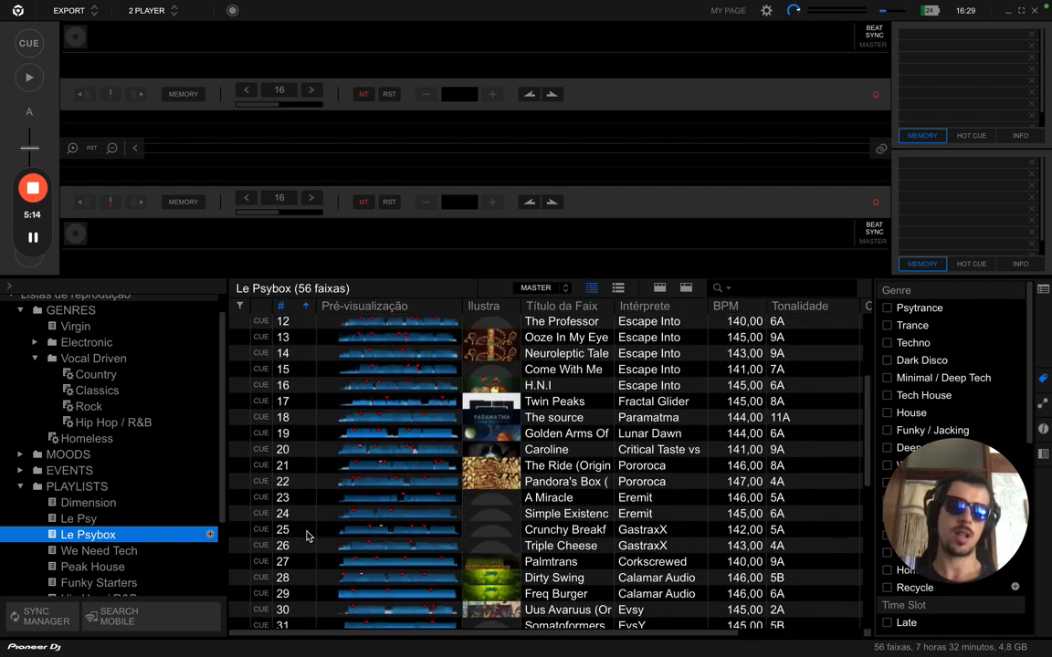
pyautogui.scroll(4, 307, 537)
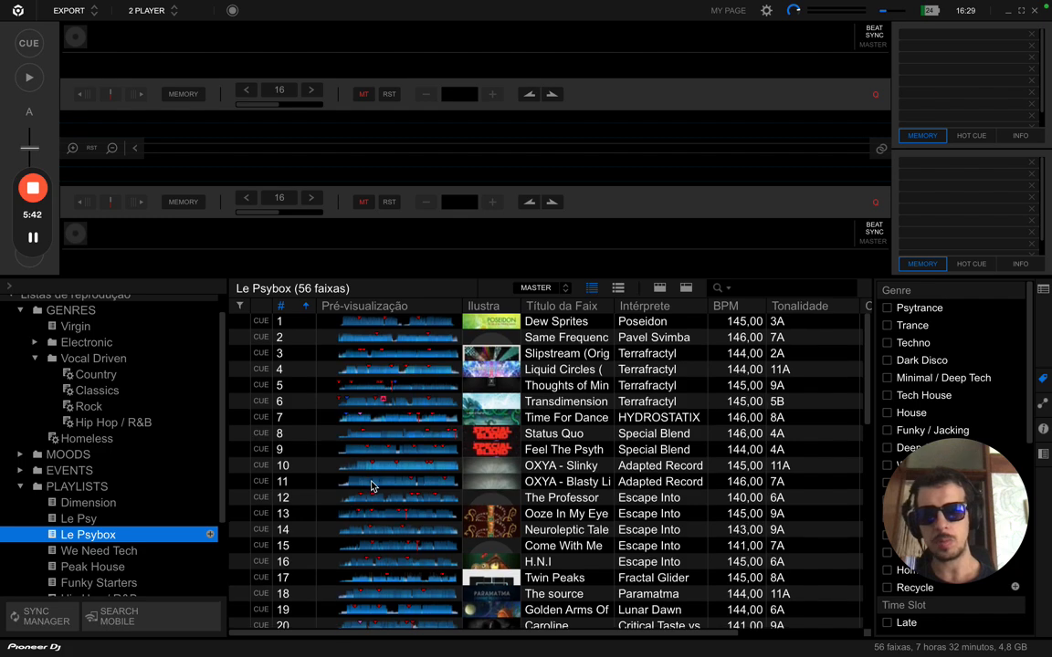
pyautogui.scroll(-7, 371, 486)
pyautogui.scroll(-4, 372, 486)
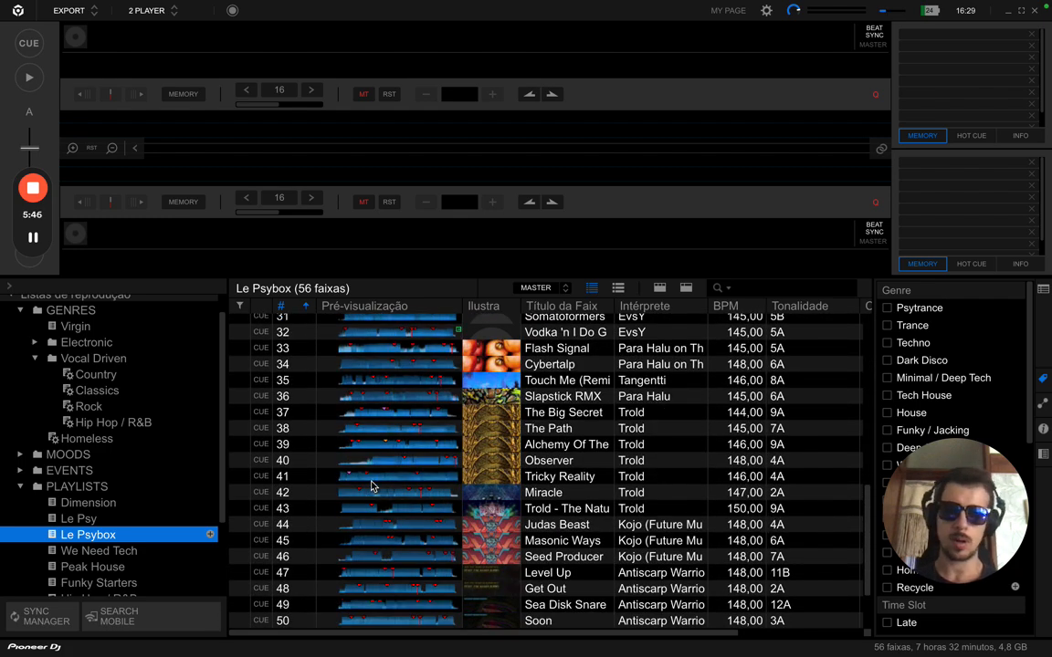
pyautogui.scroll(-2, 371, 486)
pyautogui.scroll(3, 372, 486)
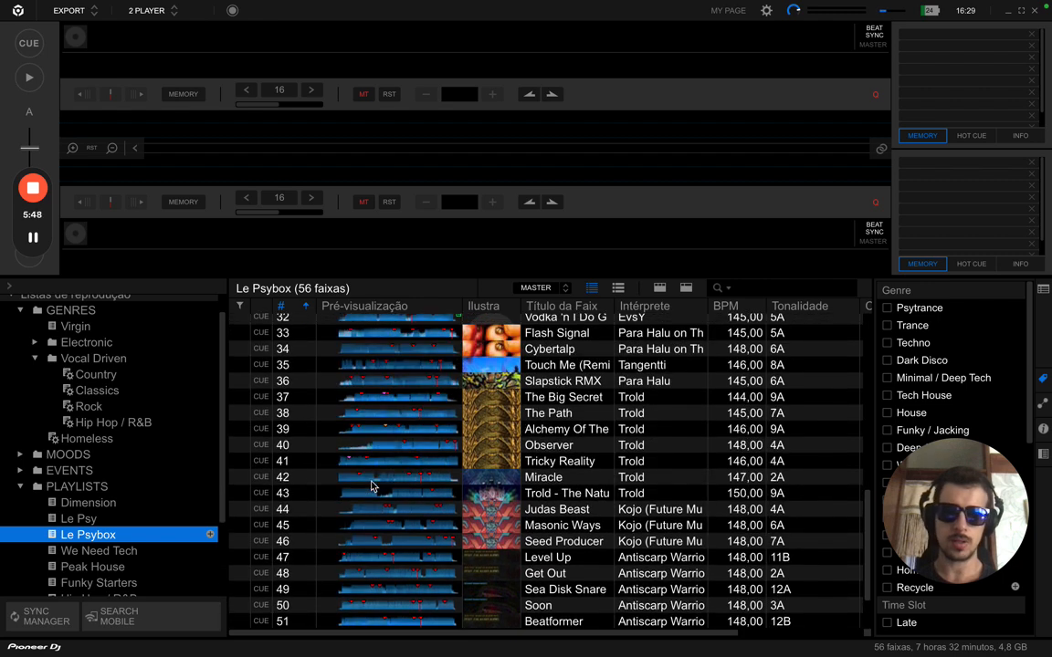
pyautogui.scroll(10, 372, 485)
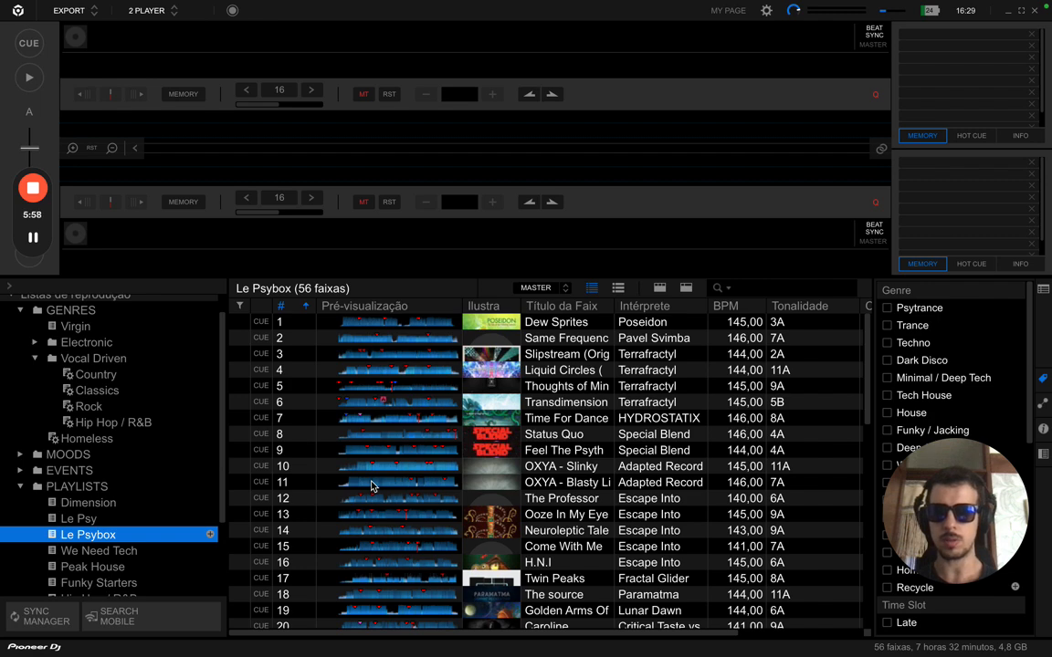
pyautogui.scroll(-5, 370, 487)
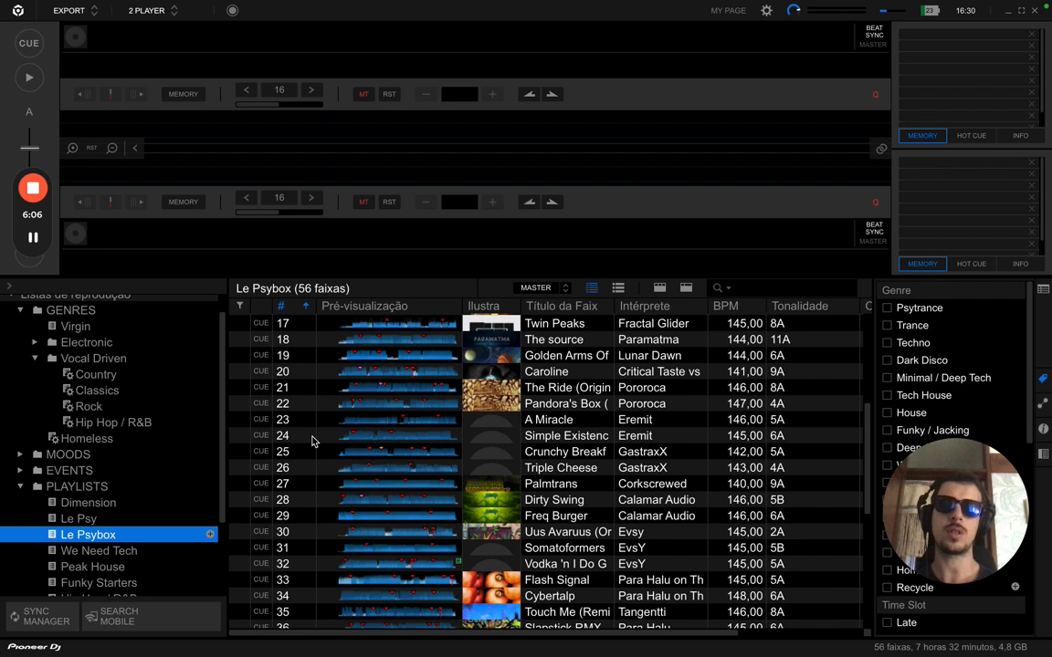
pyautogui.scroll(3, 312, 441)
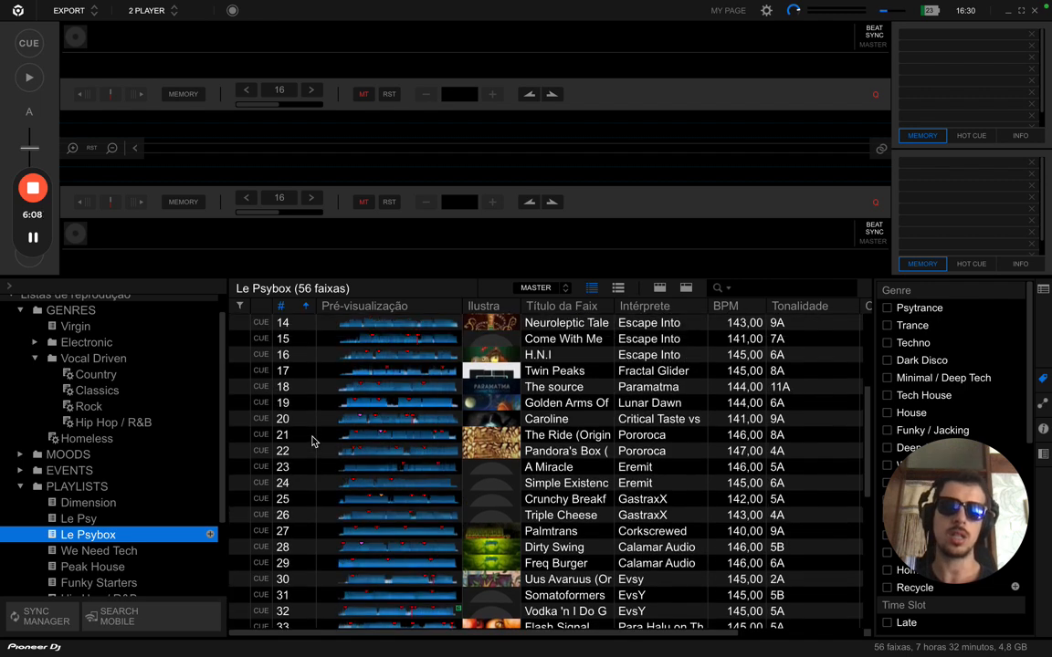
pyautogui.scroll(1, 311, 441)
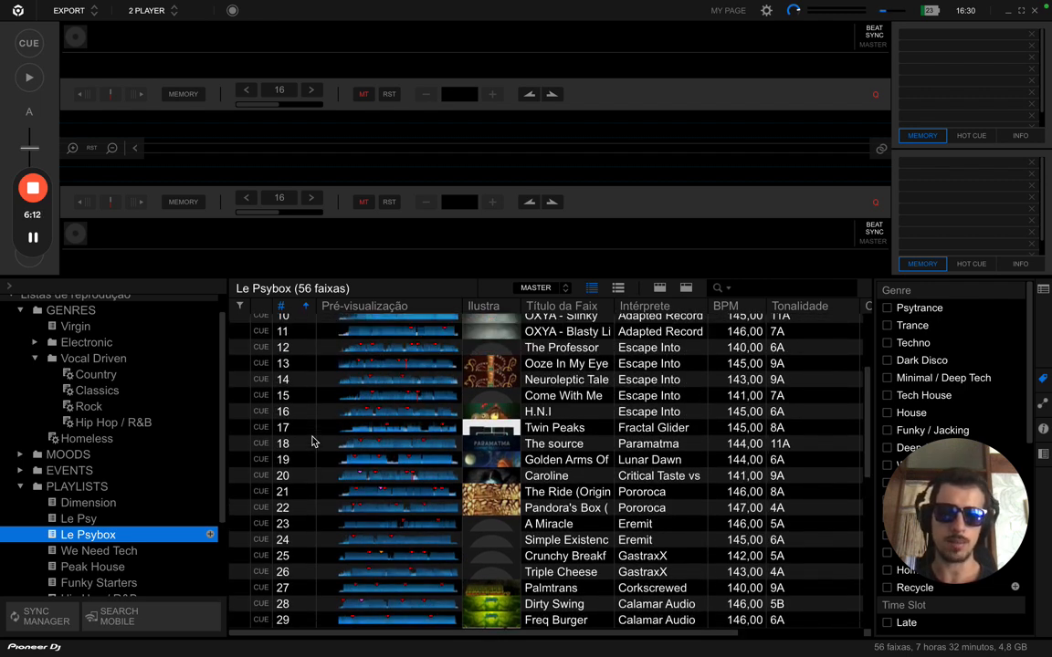
pyautogui.scroll(5, 311, 441)
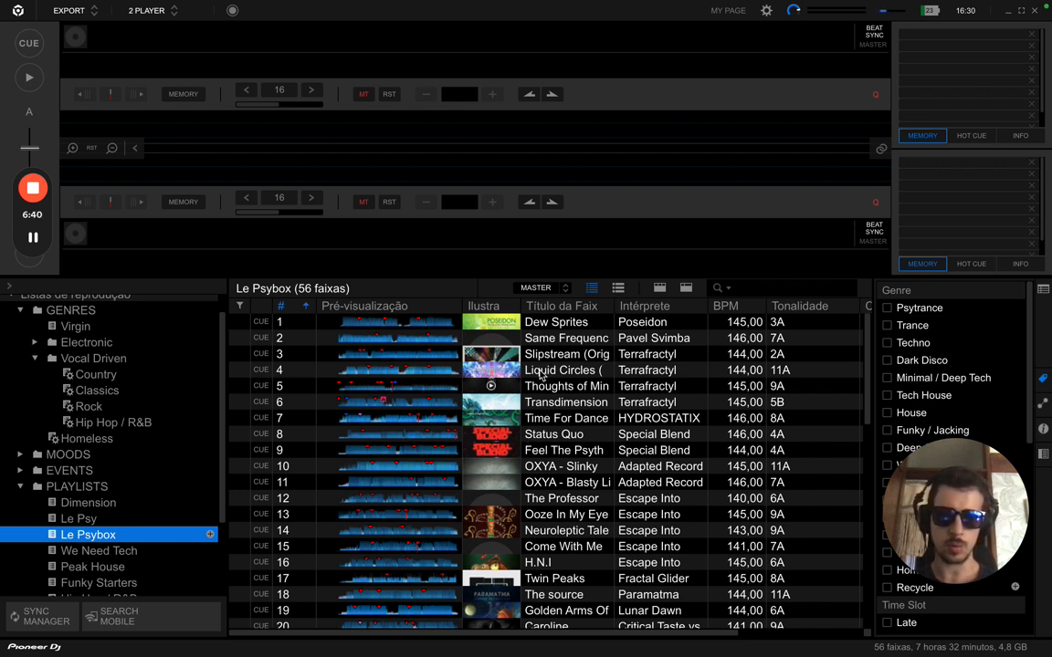
pyautogui.scroll(-3, 551, 411)
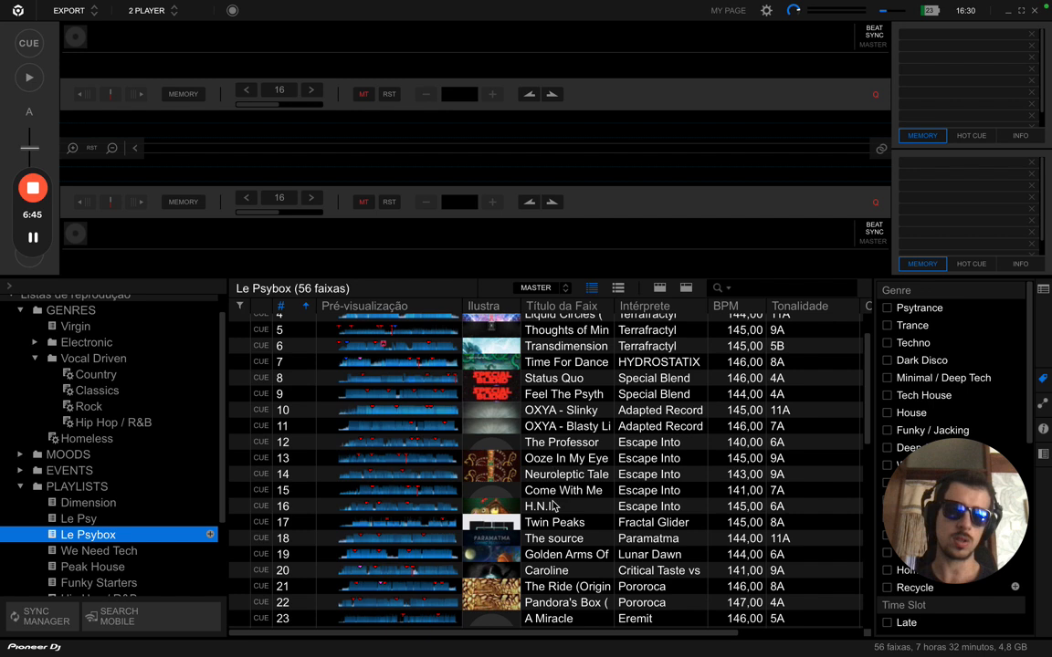
pyautogui.scroll(1, 554, 505)
pyautogui.scroll(3, 553, 505)
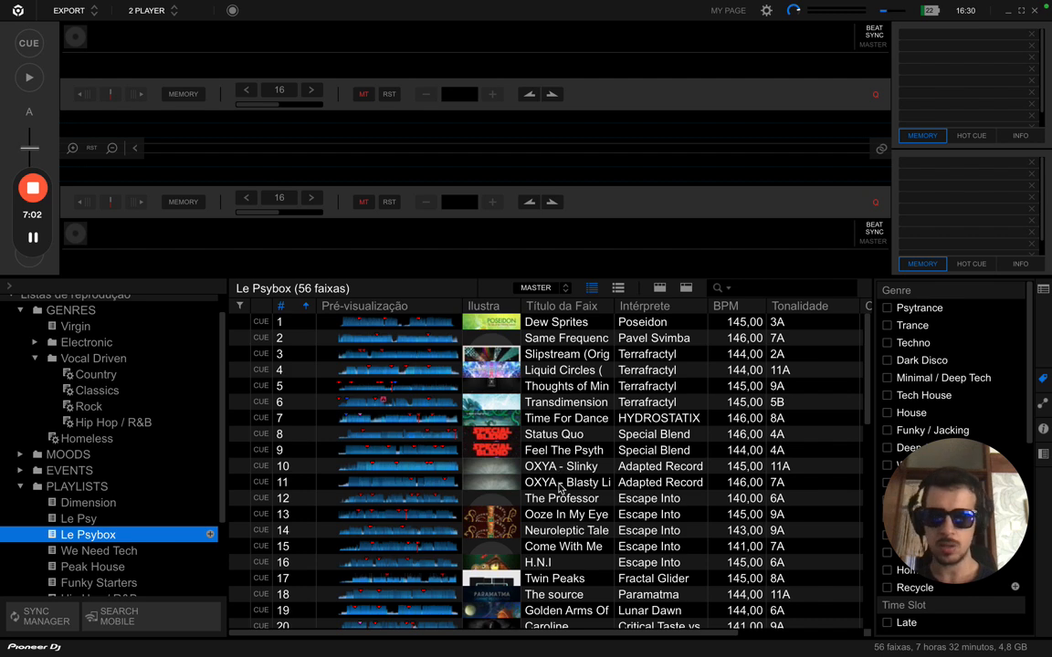
pyautogui.scroll(-3, 552, 465)
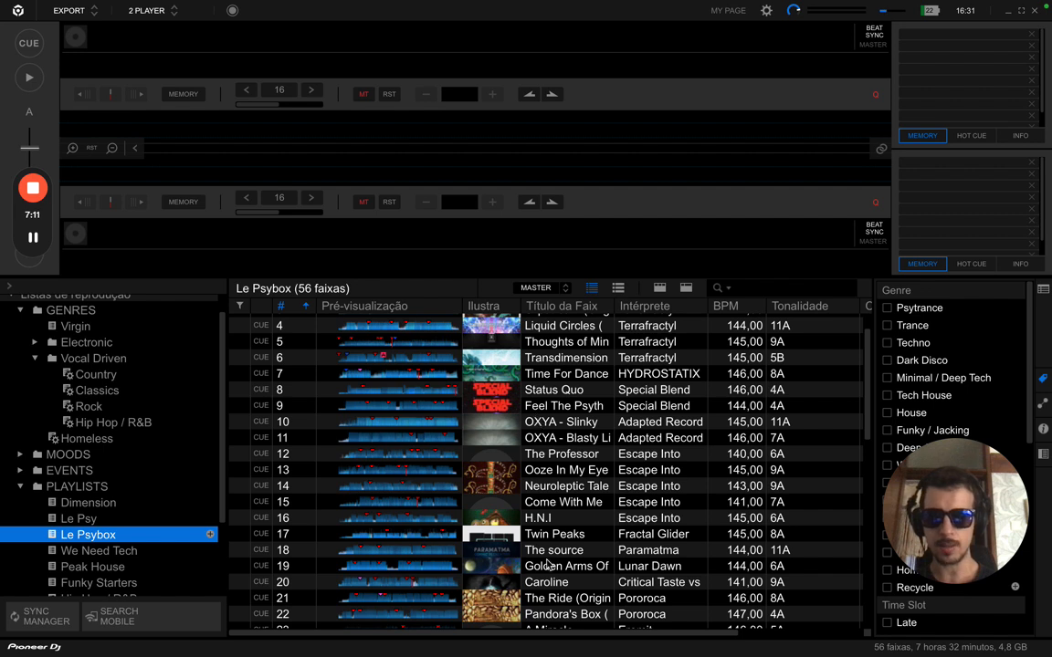
pyautogui.scroll(-1, 547, 564)
pyautogui.scroll(-1, 547, 564)
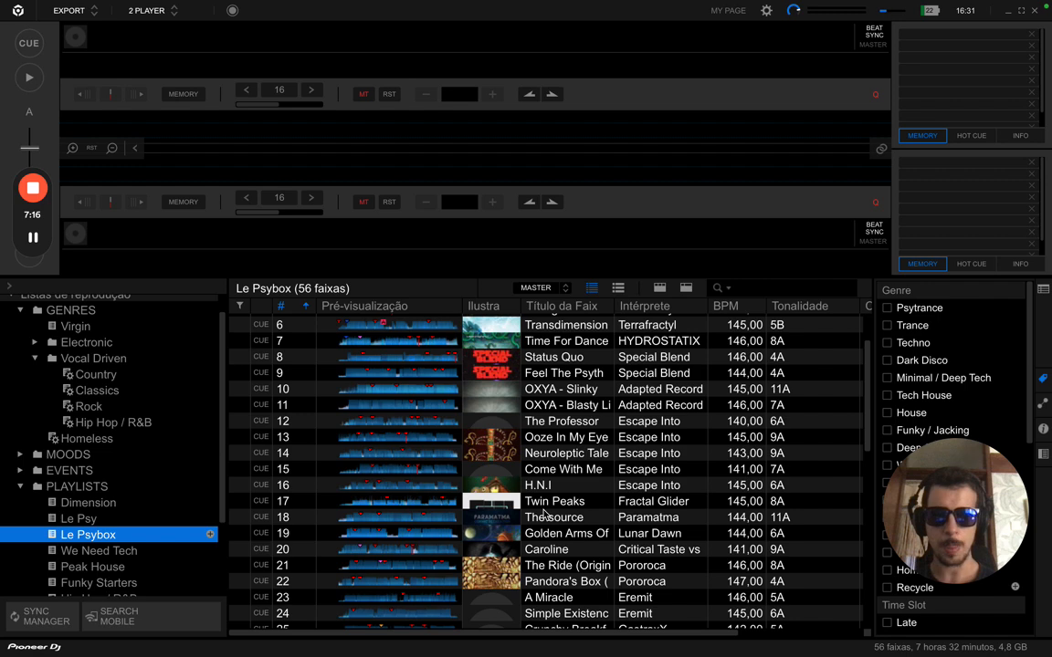
pyautogui.scroll(-3, 546, 514)
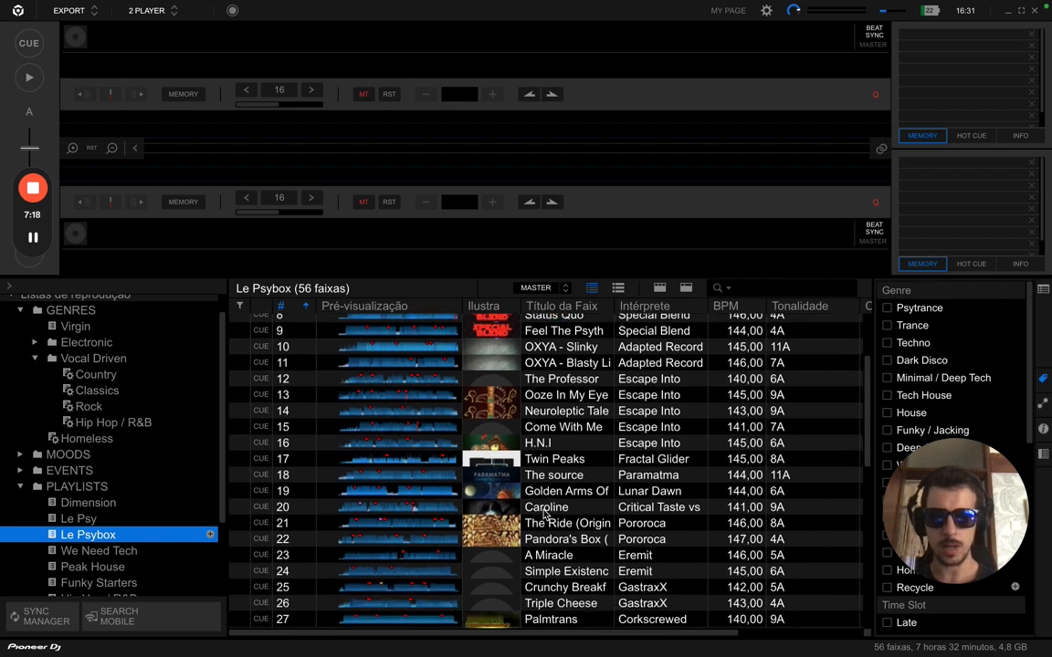
pyautogui.scroll(6, 549, 471)
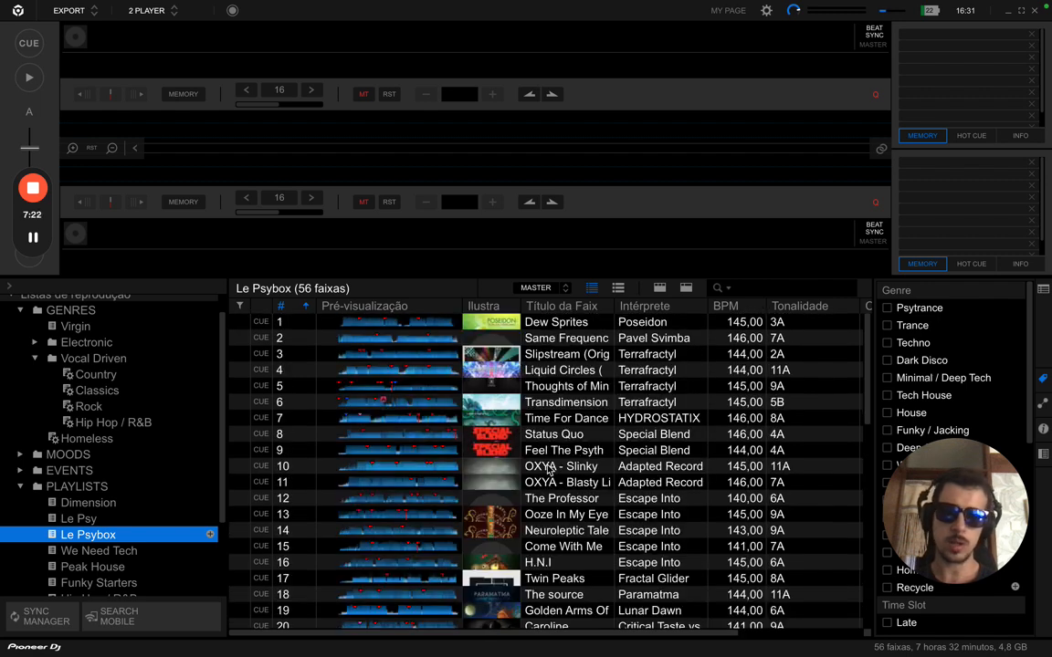
pyautogui.scroll(-10, 549, 468)
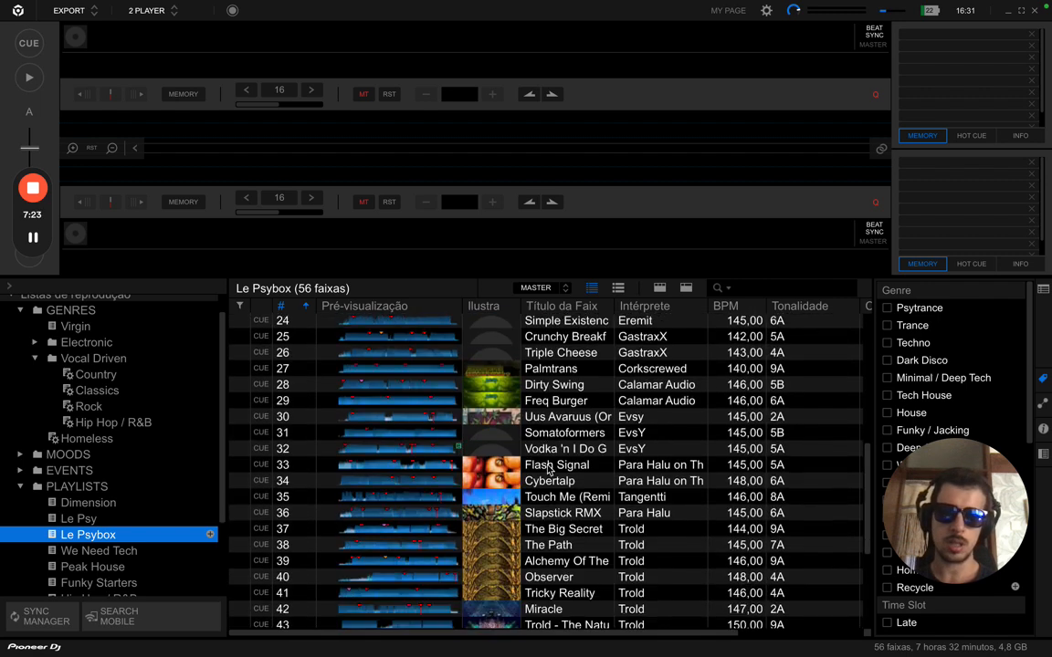
pyautogui.scroll(-2, 549, 468)
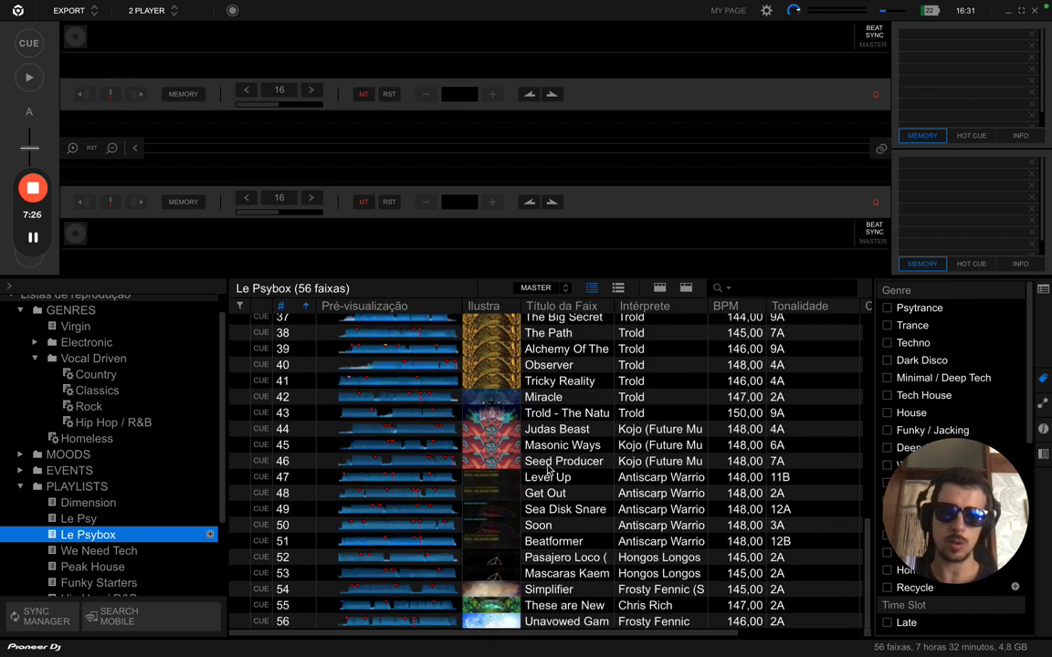
pyautogui.scroll(12, 549, 468)
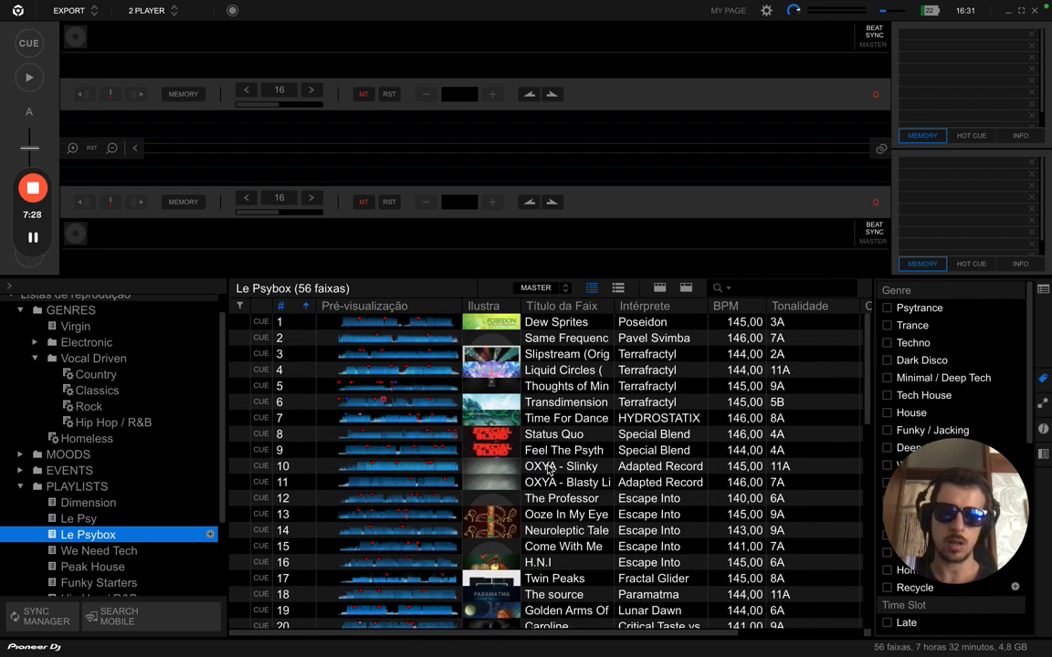
pyautogui.scroll(-11, 549, 468)
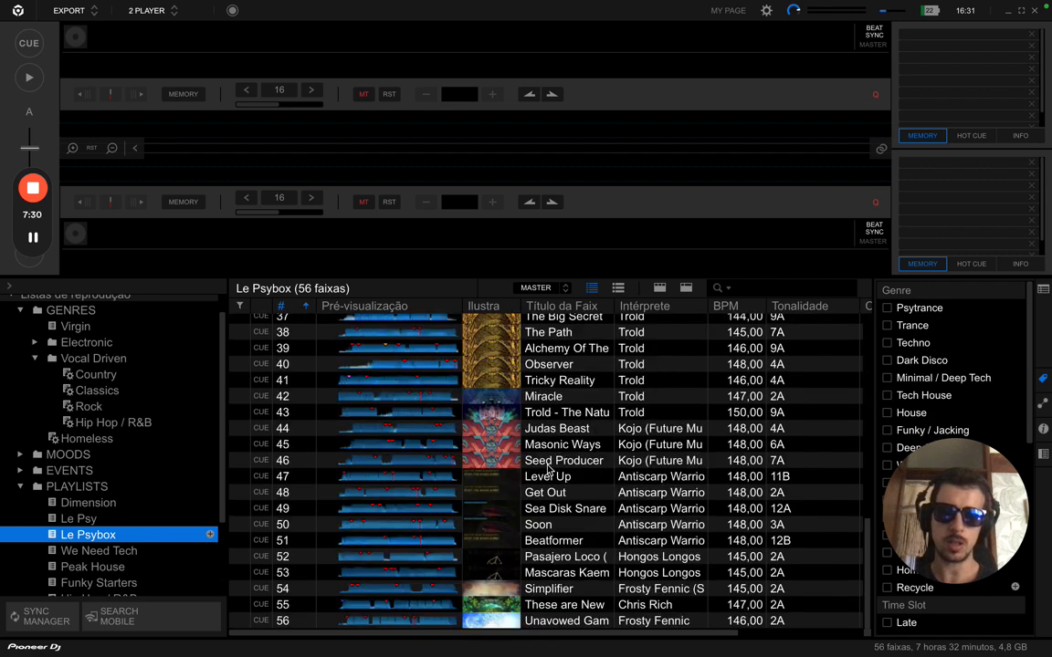
pyautogui.scroll(12, 548, 468)
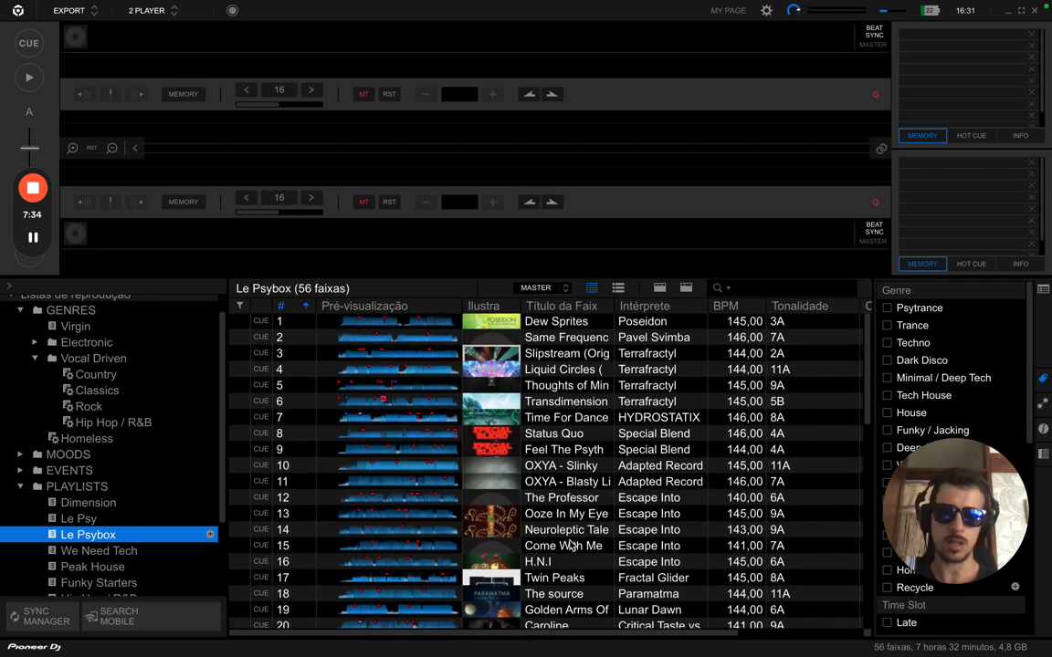
pyautogui.scroll(-4, 572, 545)
pyautogui.scroll(-8, 571, 545)
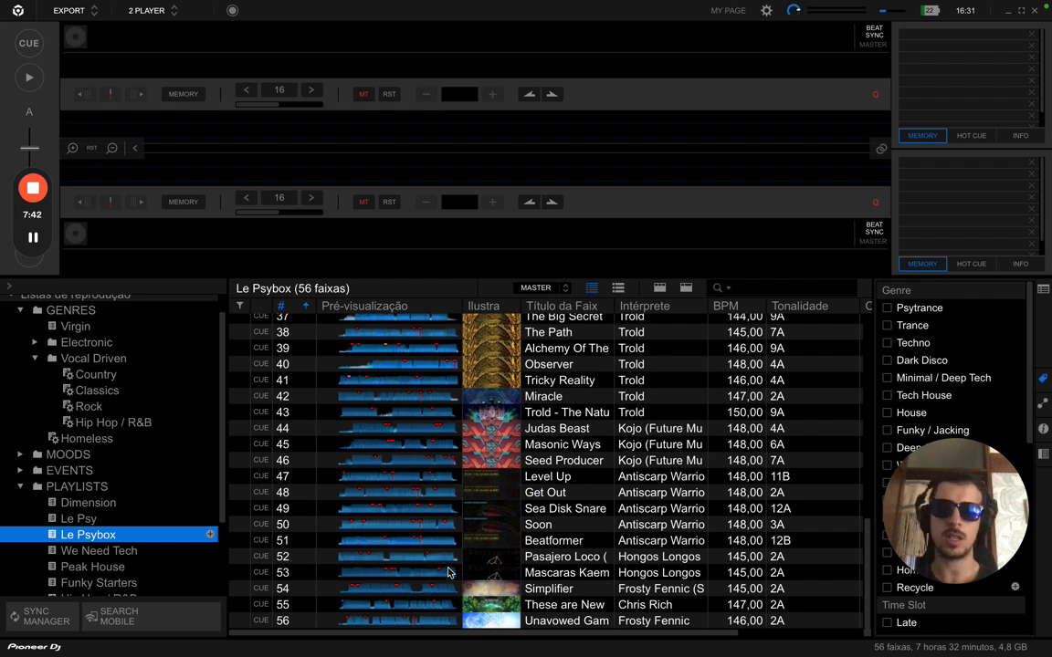
# - Switch between Le Psy and Le Psybox, ending on Le Psy's 20 tracks
pyautogui.click(95, 521)
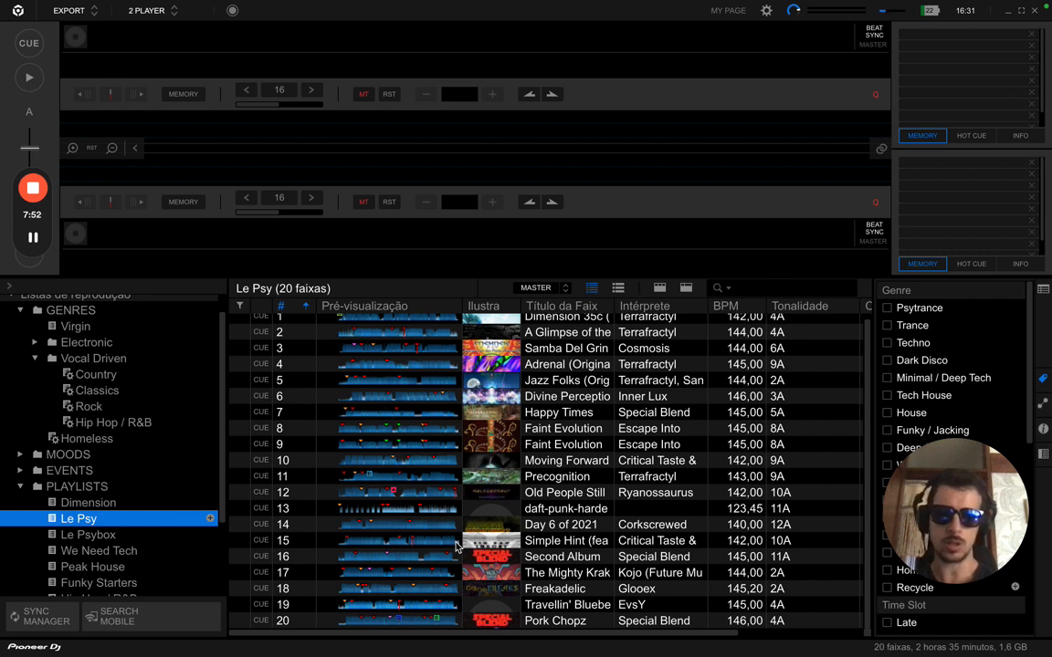
pyautogui.click(100, 538)
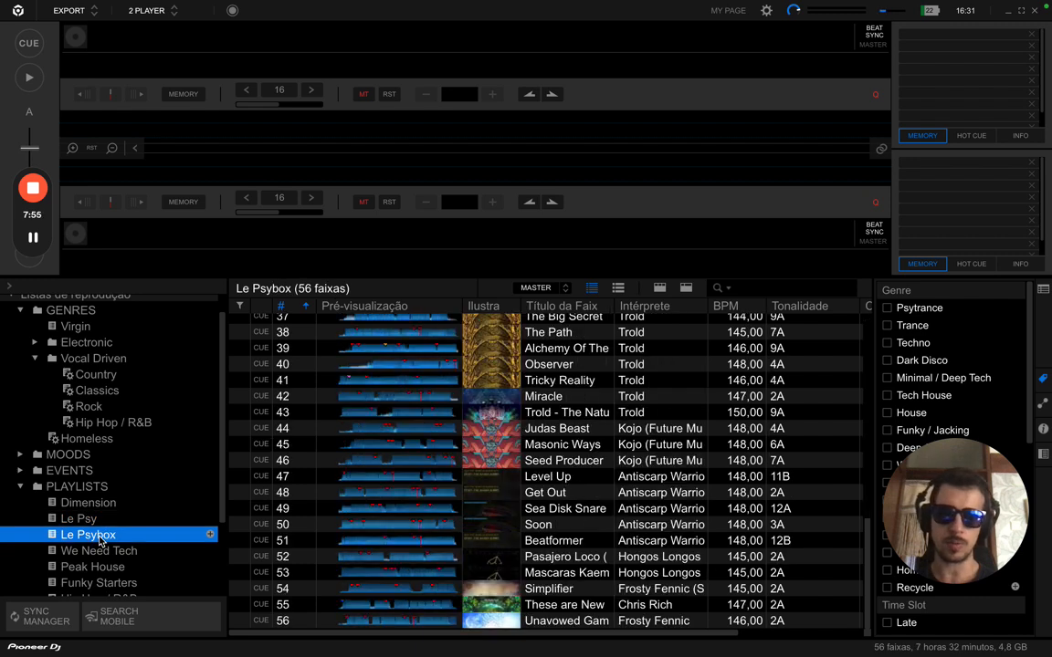
pyautogui.scroll(5, 472, 444)
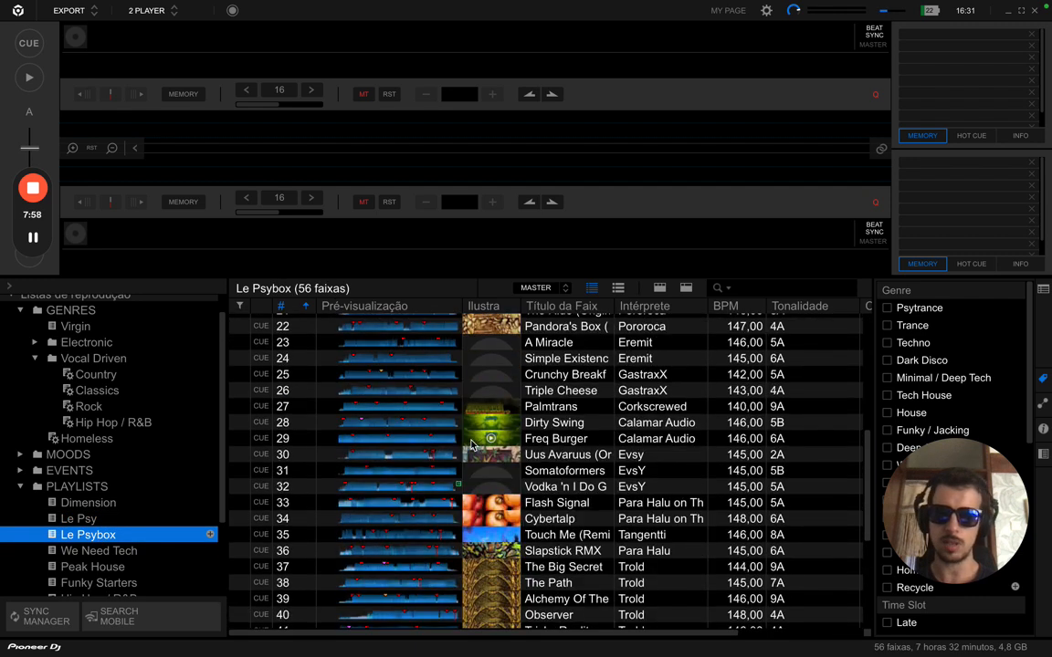
pyautogui.scroll(7, 471, 445)
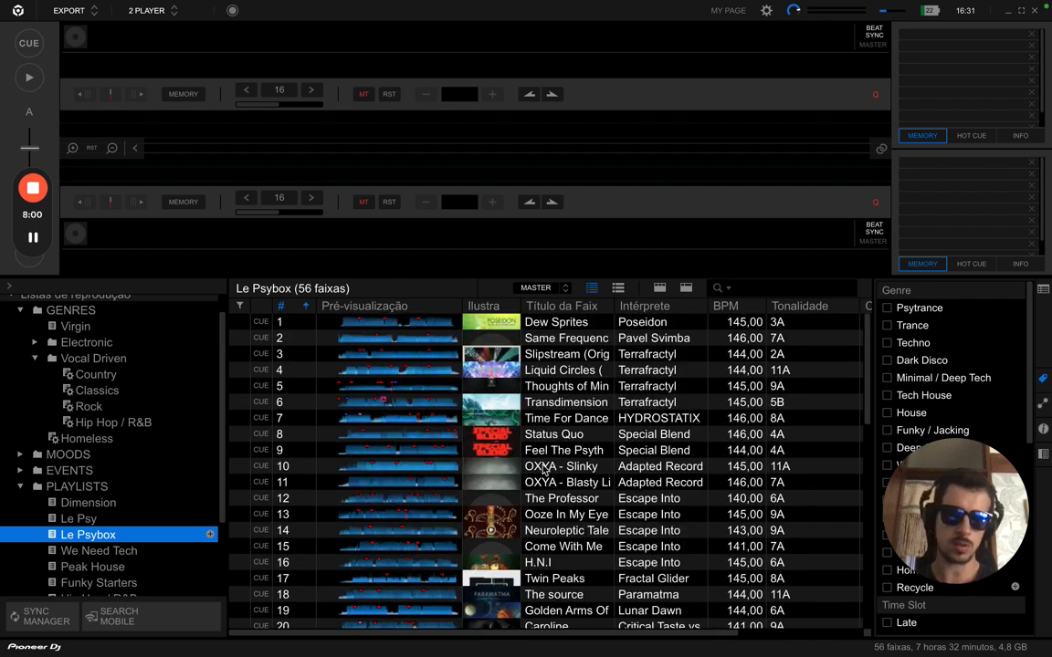
pyautogui.click(81, 520)
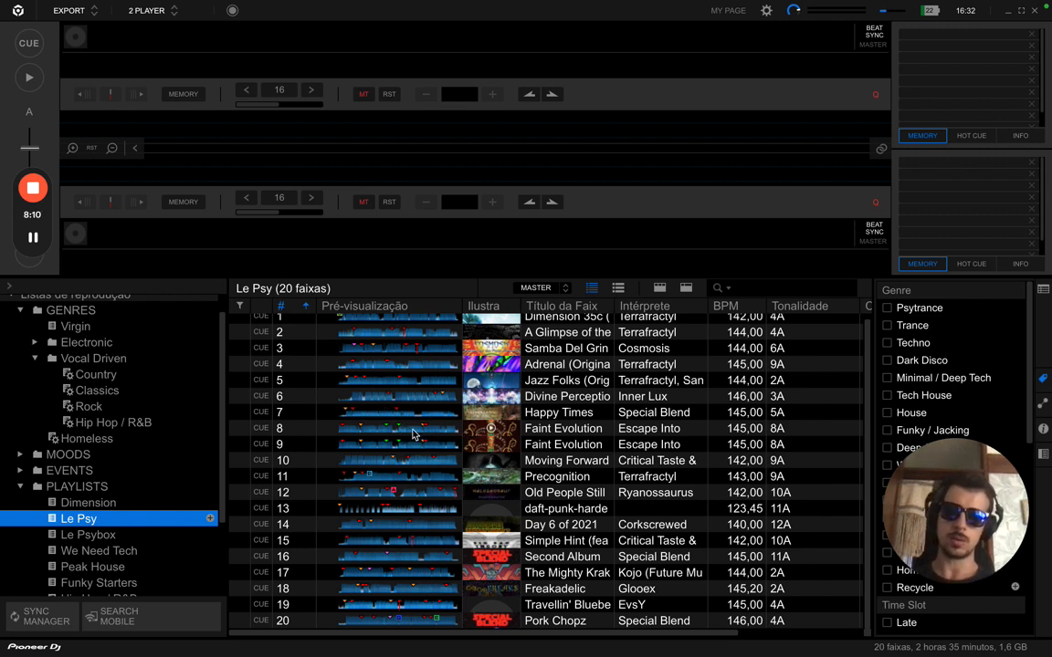
pyautogui.scroll(1, 374, 392)
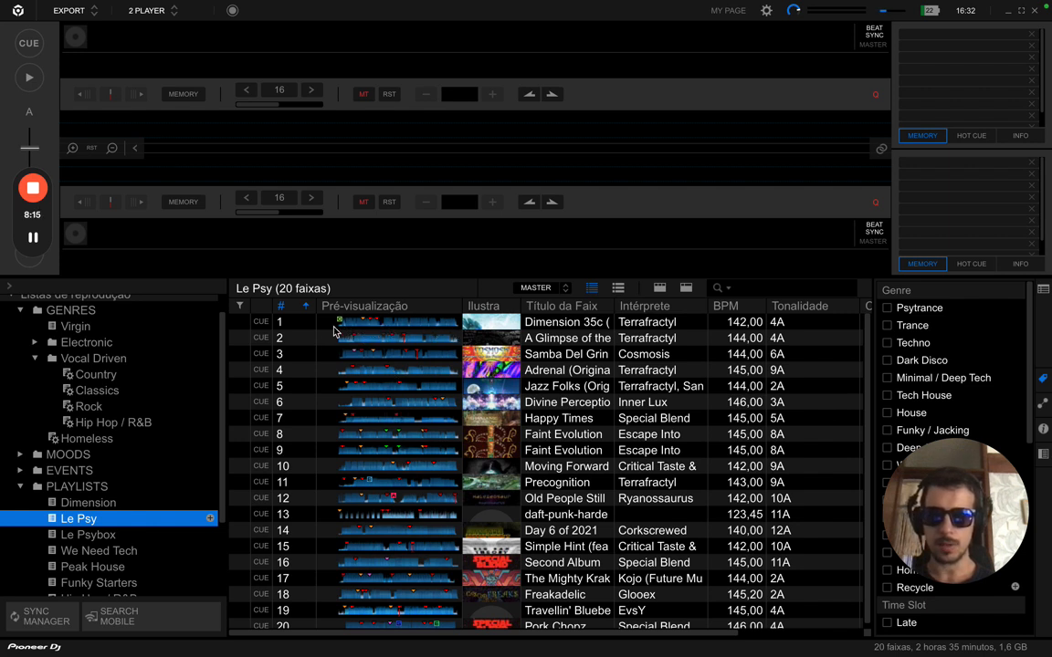
# - Load Dimension 35c onto deck 1, play it, and seek to about 02:46 (bar 99)
pyautogui.moveTo(293, 328); pyautogui.dragTo(190, 64)
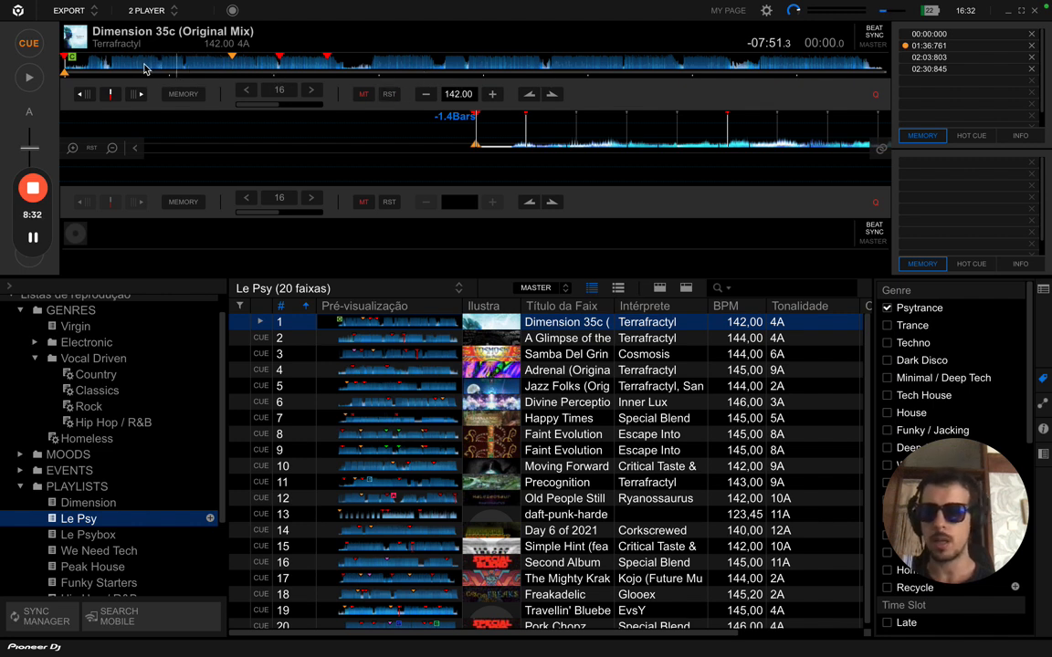
pyautogui.press('space')
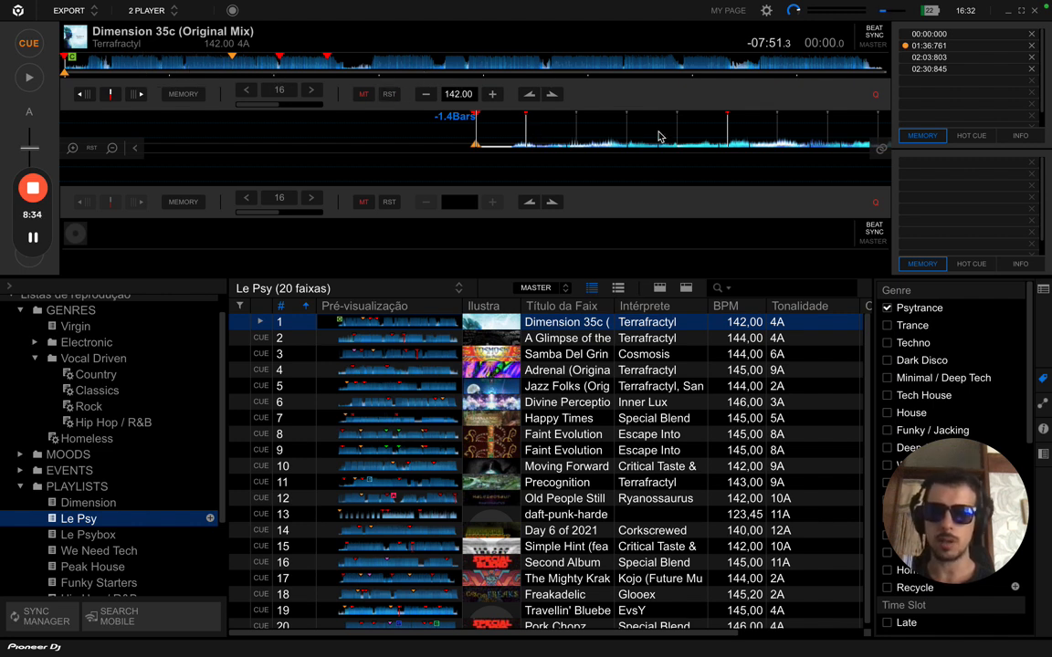
pyautogui.click(378, 66)
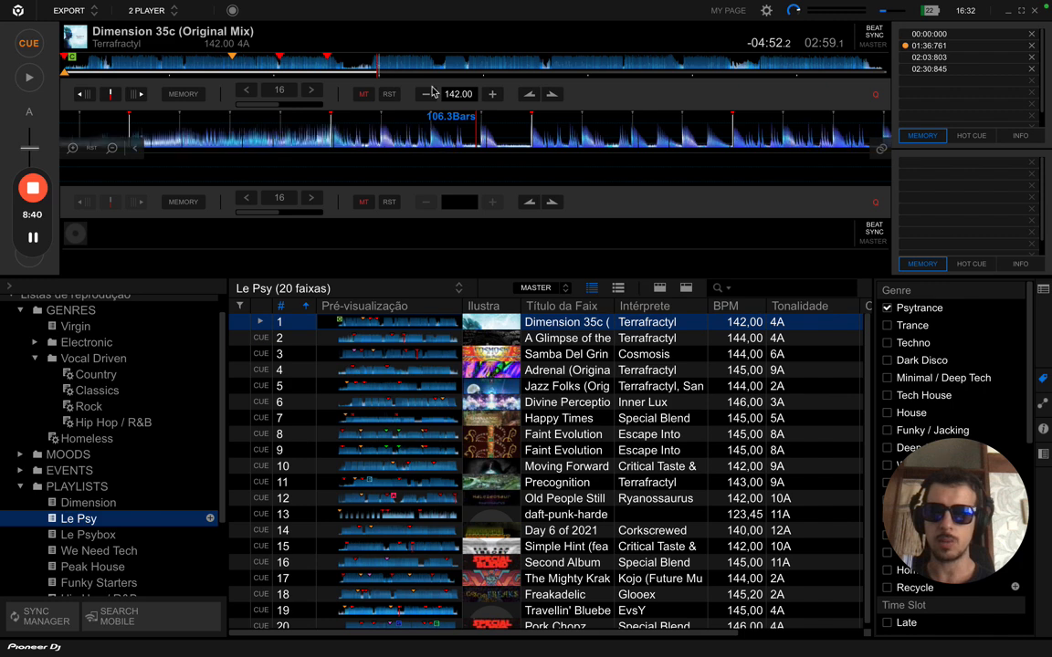
pyautogui.click(354, 69)
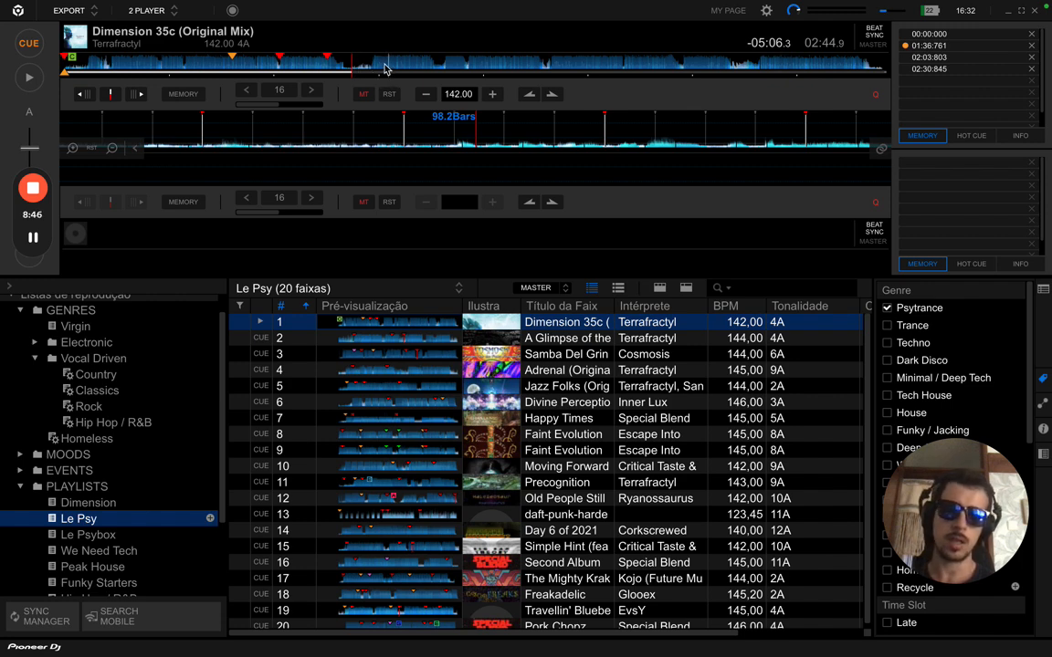
pyautogui.click(378, 69)
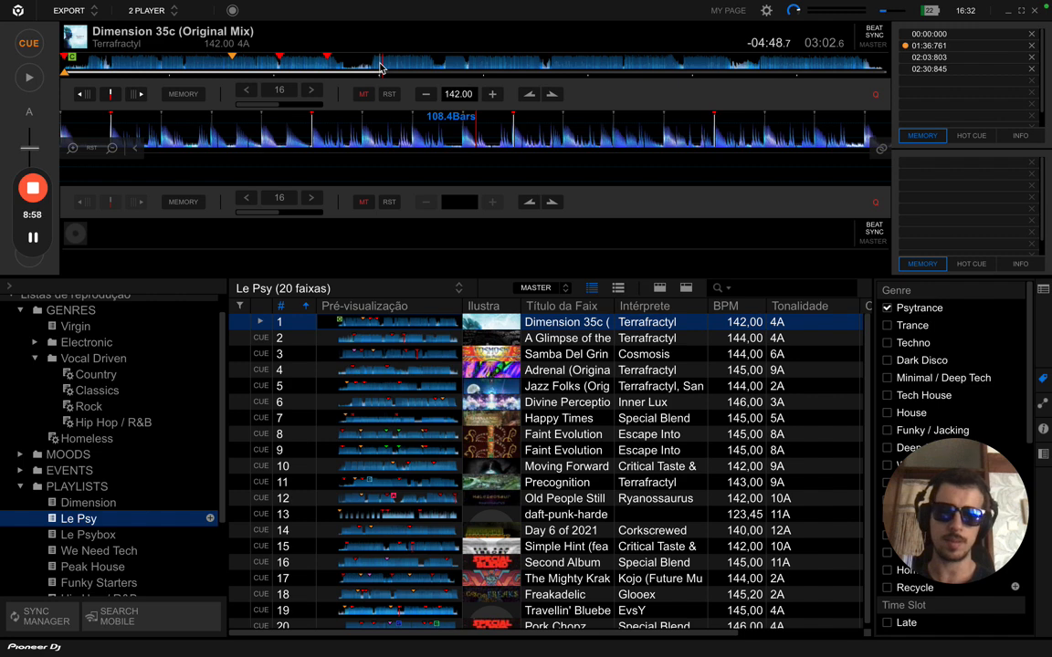
pyautogui.click(355, 72)
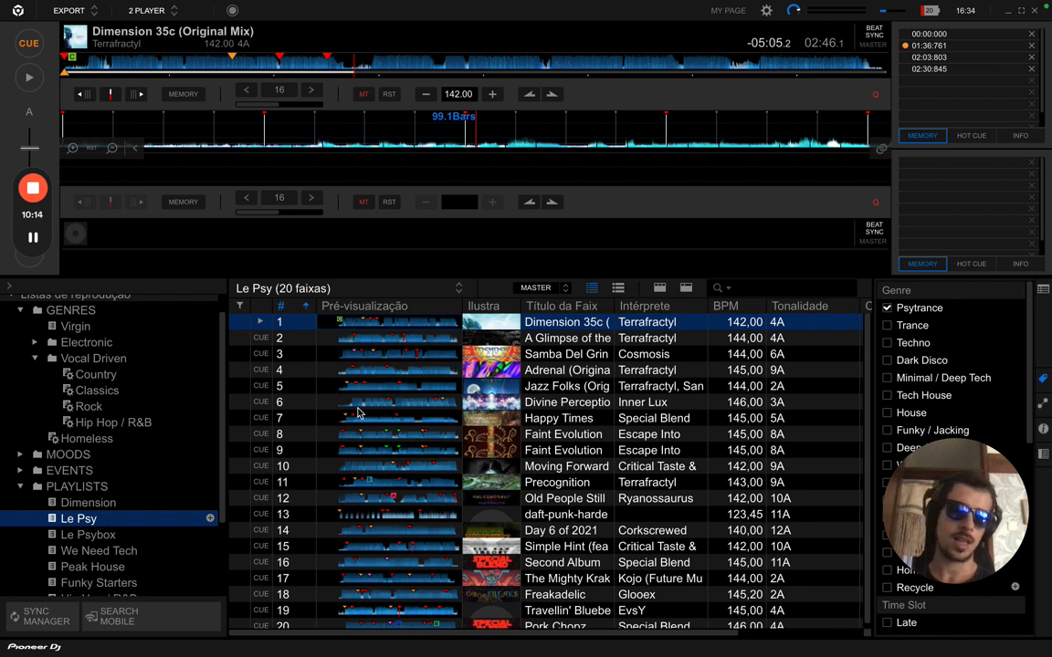
# - Load track 10, Moving Forward (142.00 BPM, 9A), from Le Psy onto deck 1
pyautogui.scroll(-1, 358, 412)
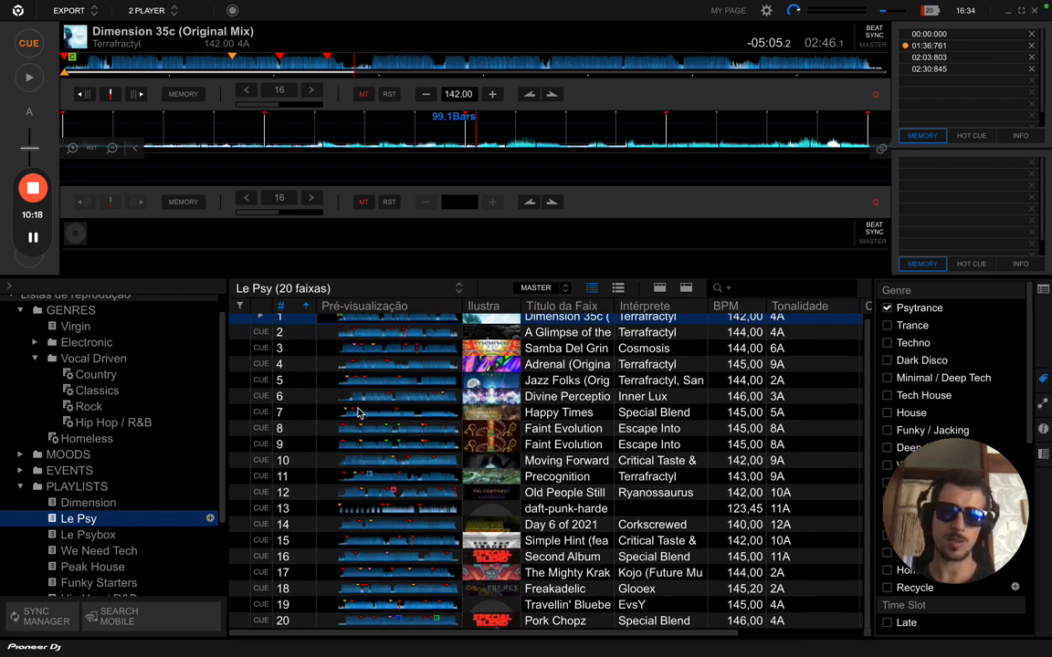
pyautogui.scroll(1, 358, 413)
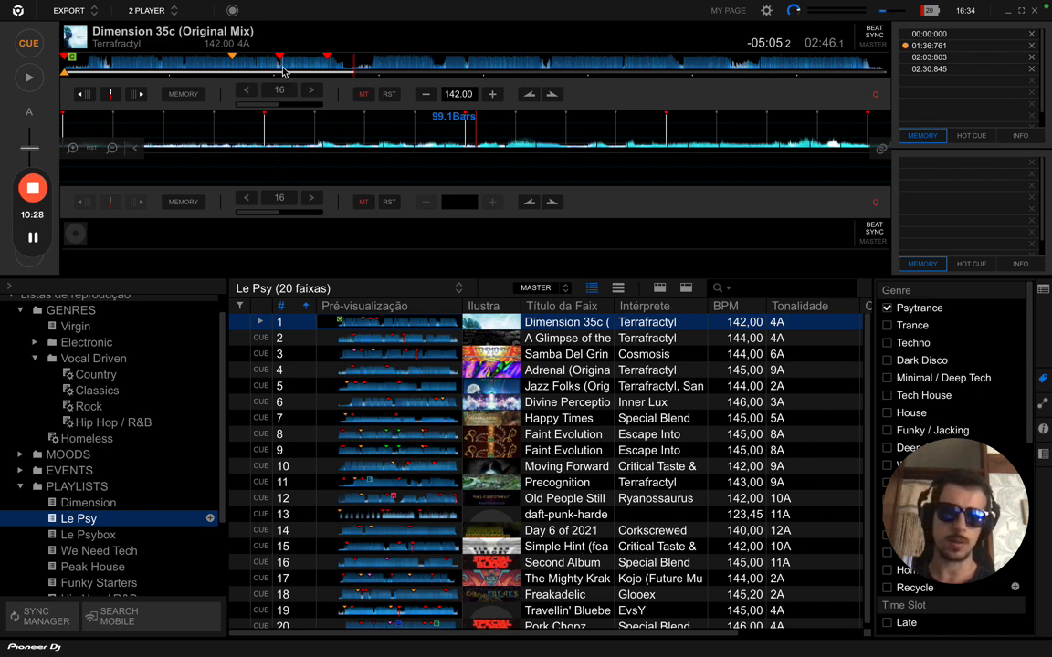
pyautogui.click(303, 467)
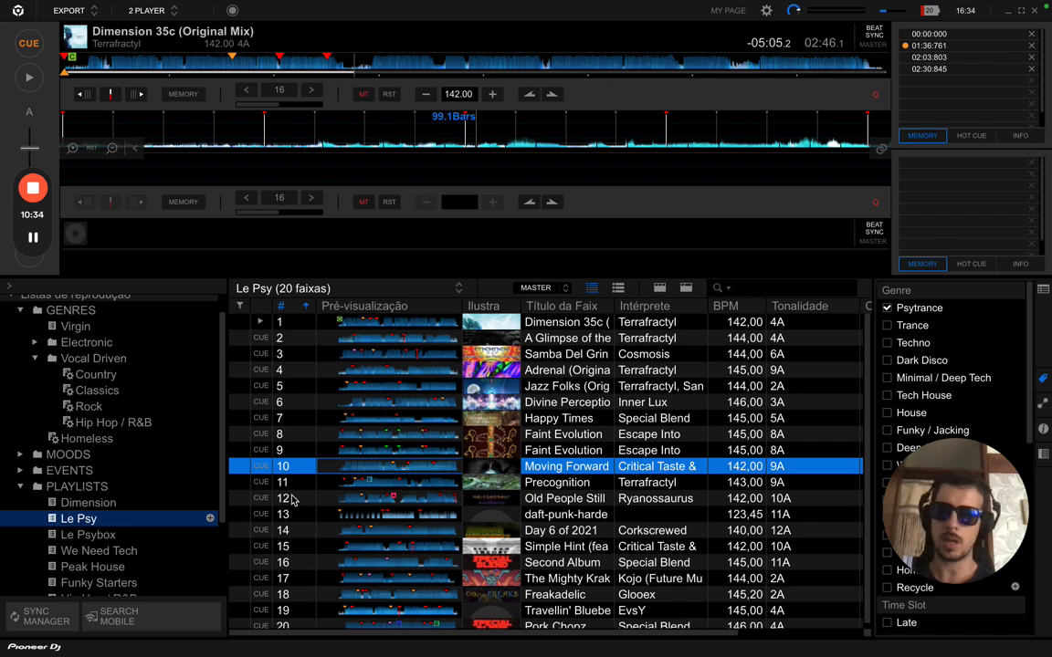
pyautogui.click(210, 120)
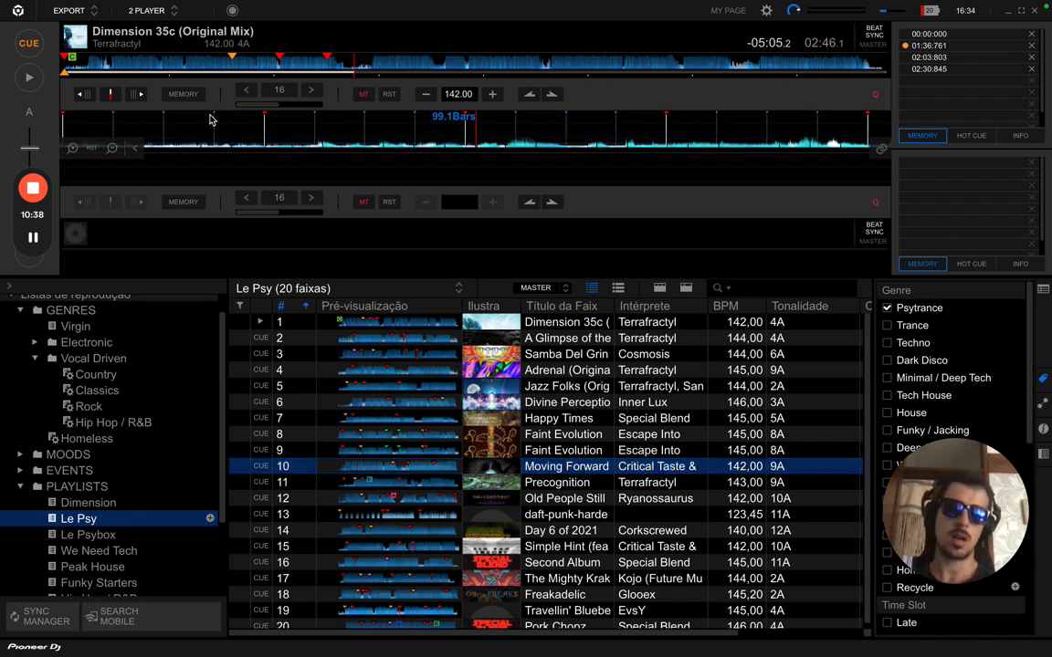
pyautogui.hotkey('shift', 'Left')
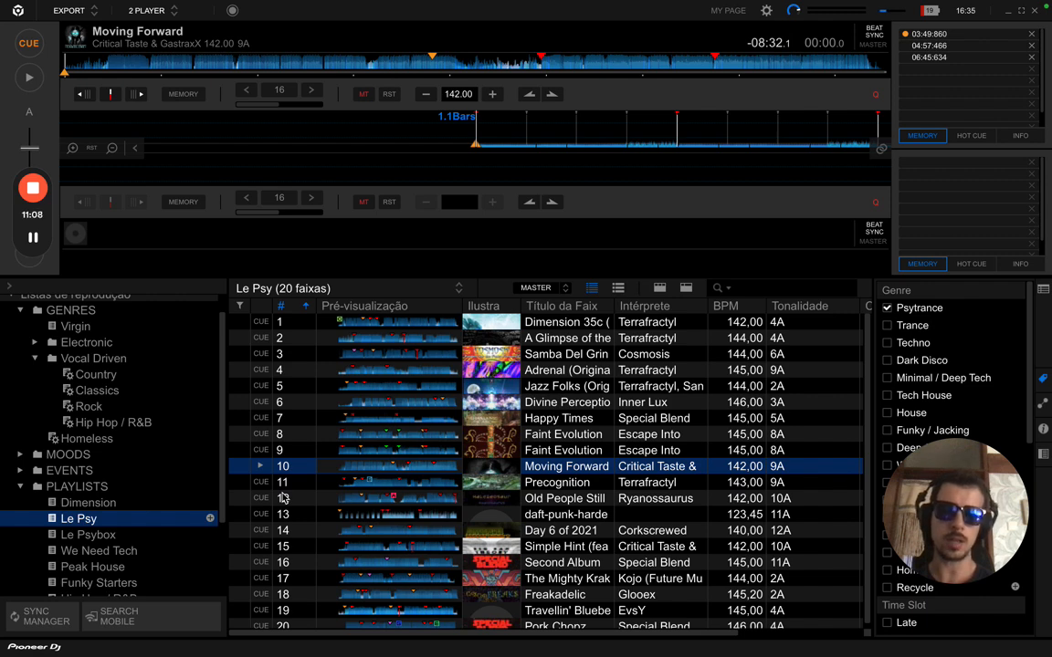
pyautogui.click(297, 470)
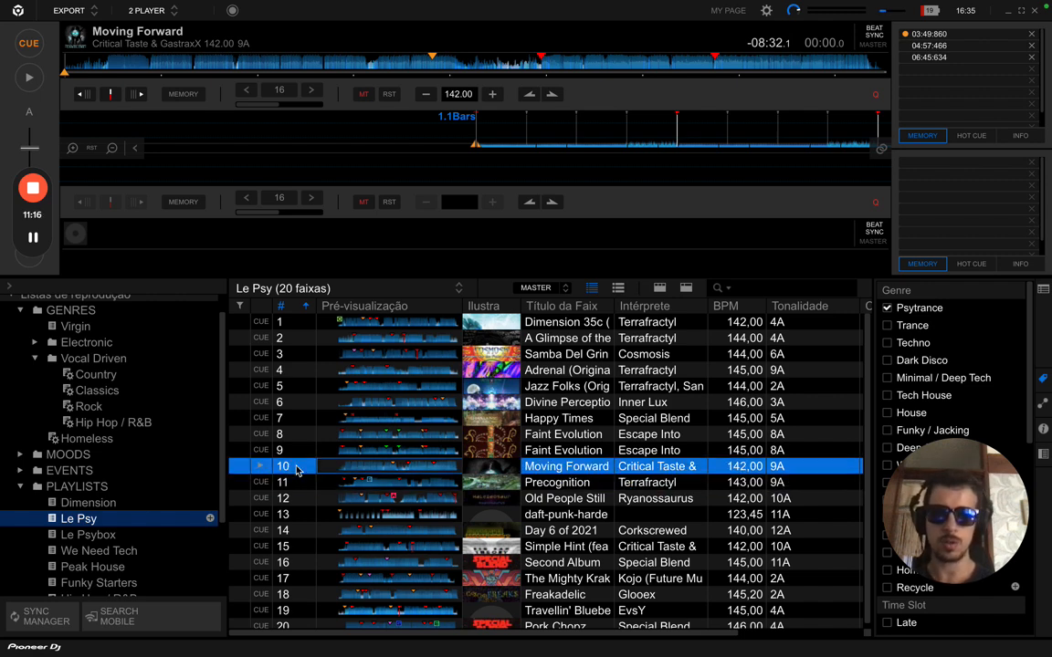
pyautogui.press('Down')
pyautogui.press('Up')
pyautogui.press('Down')
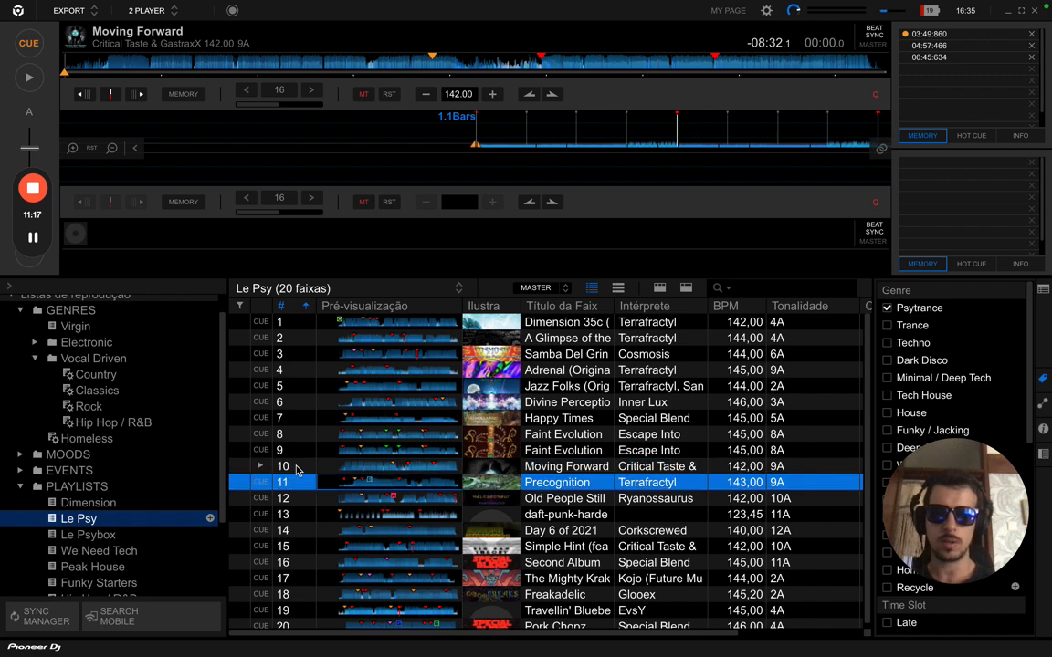
pyautogui.press('Down')
pyautogui.press('Down')
pyautogui.press('Down')
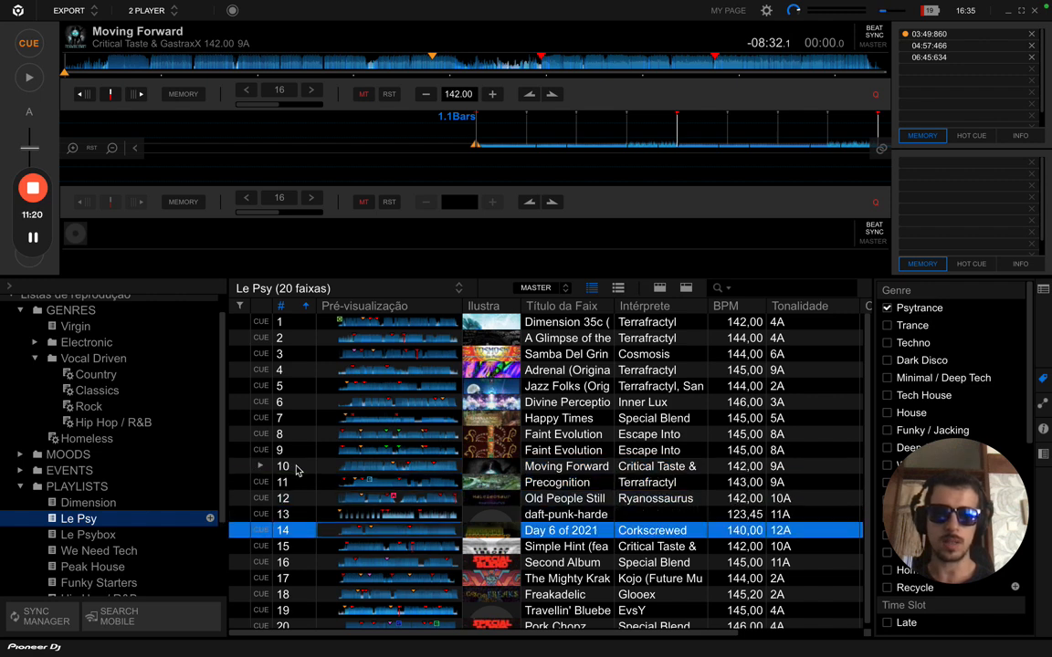
pyautogui.press('Down')
pyautogui.press('Down')
pyautogui.press('Down')
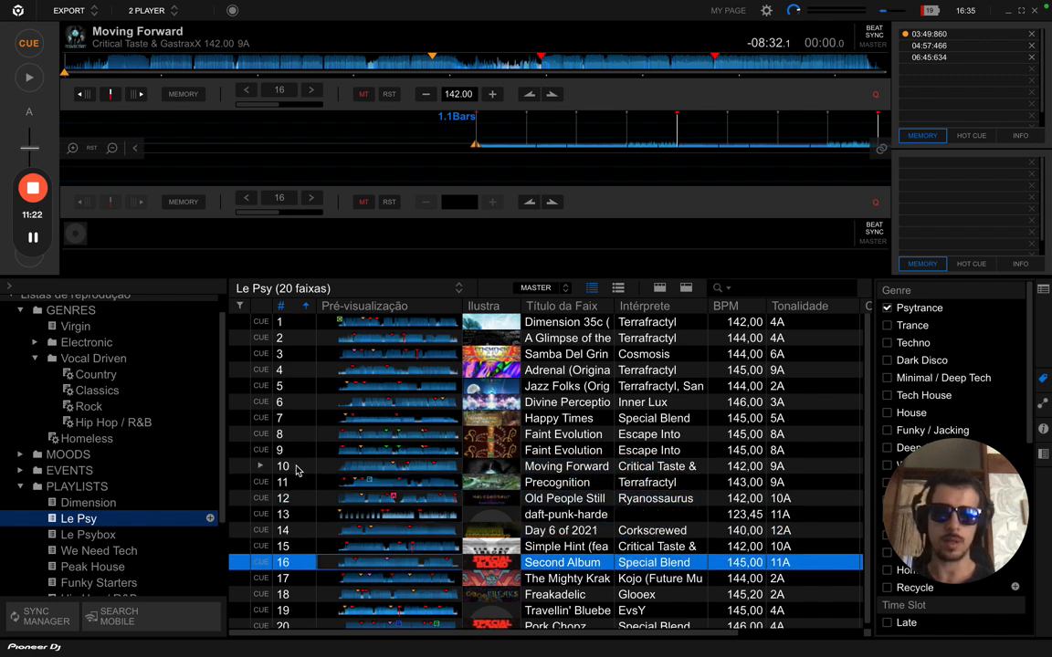
pyautogui.press('Down')
pyautogui.press('Up')
pyautogui.press('Up')
pyautogui.press('Up')
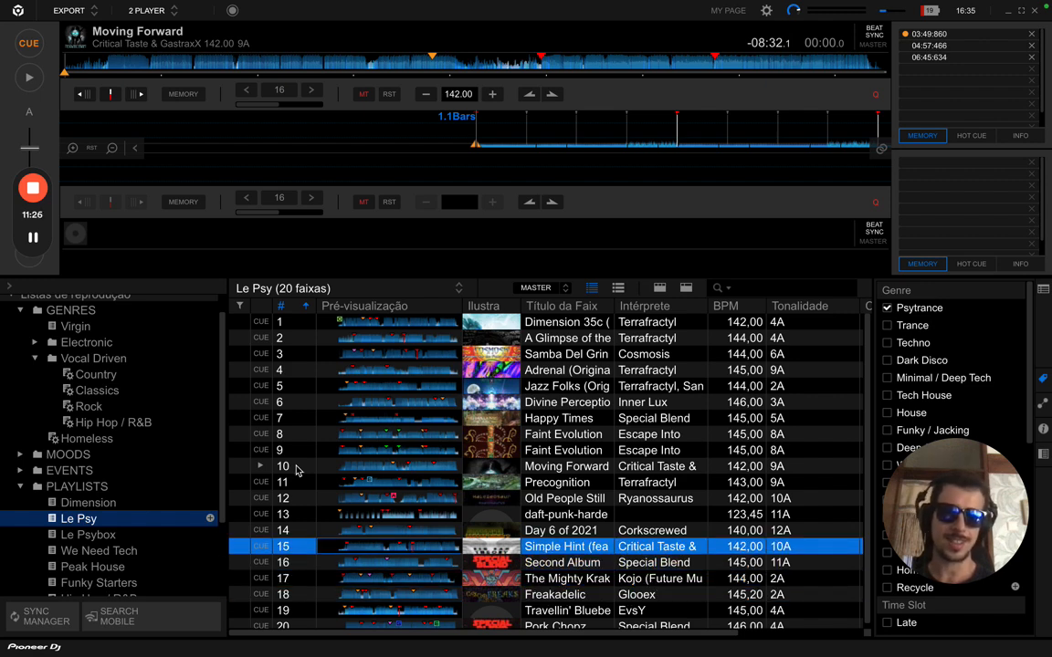
pyautogui.press('Up')
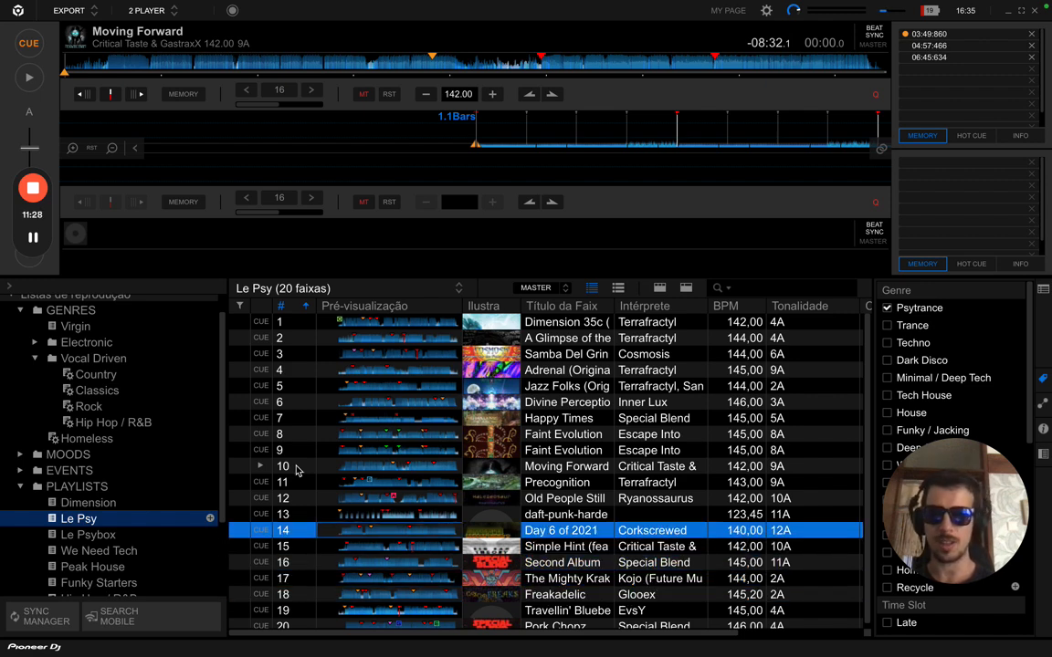
pyautogui.press('Up')
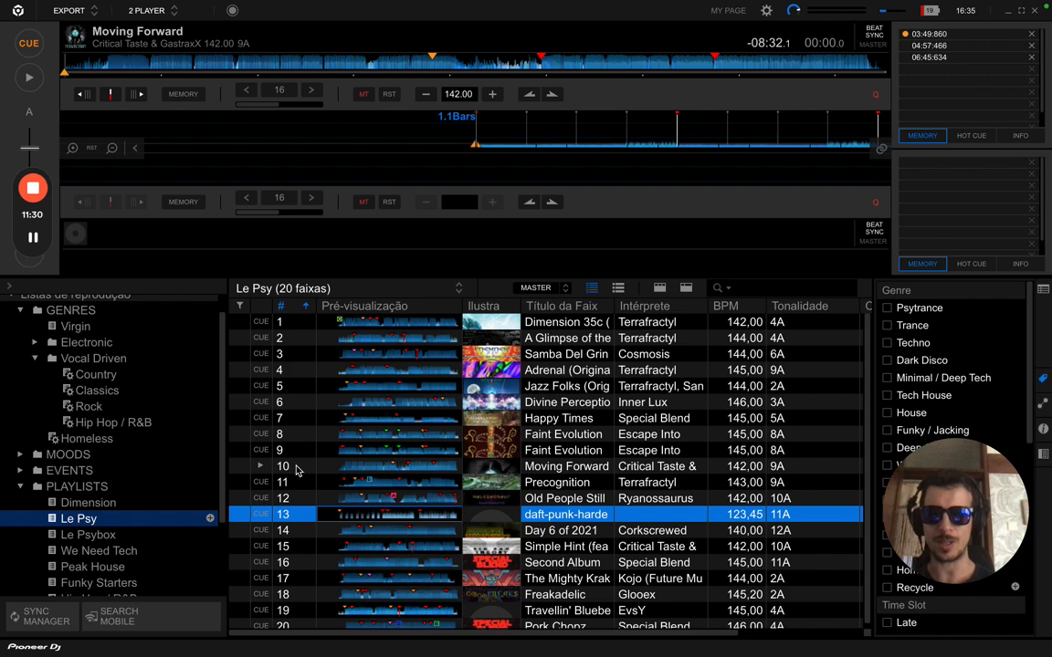
pyautogui.press('Down')
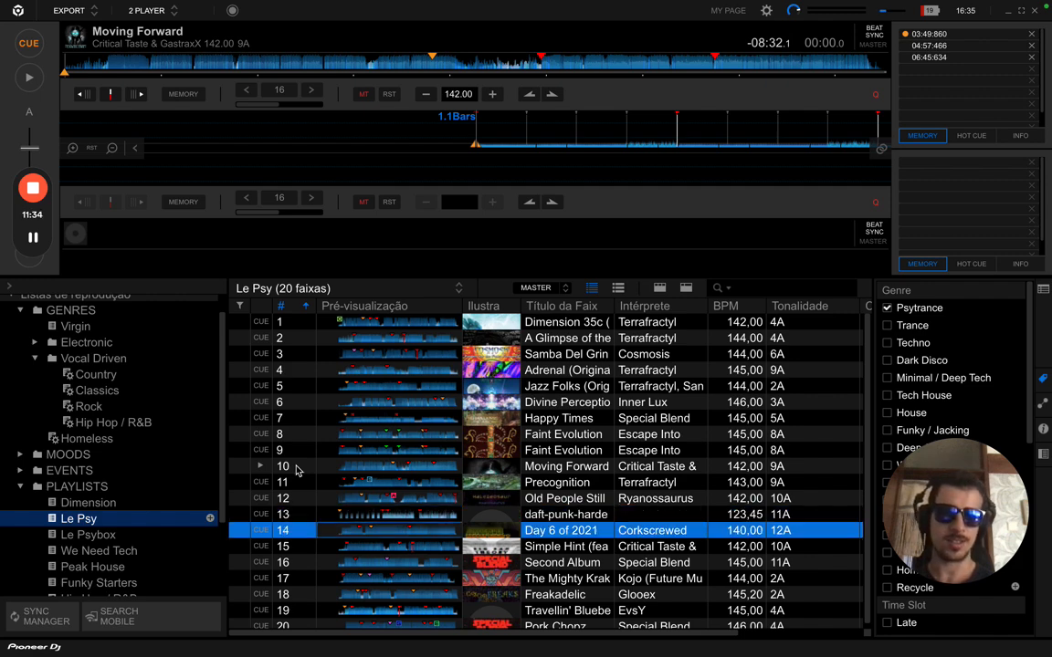
pyautogui.press('Down')
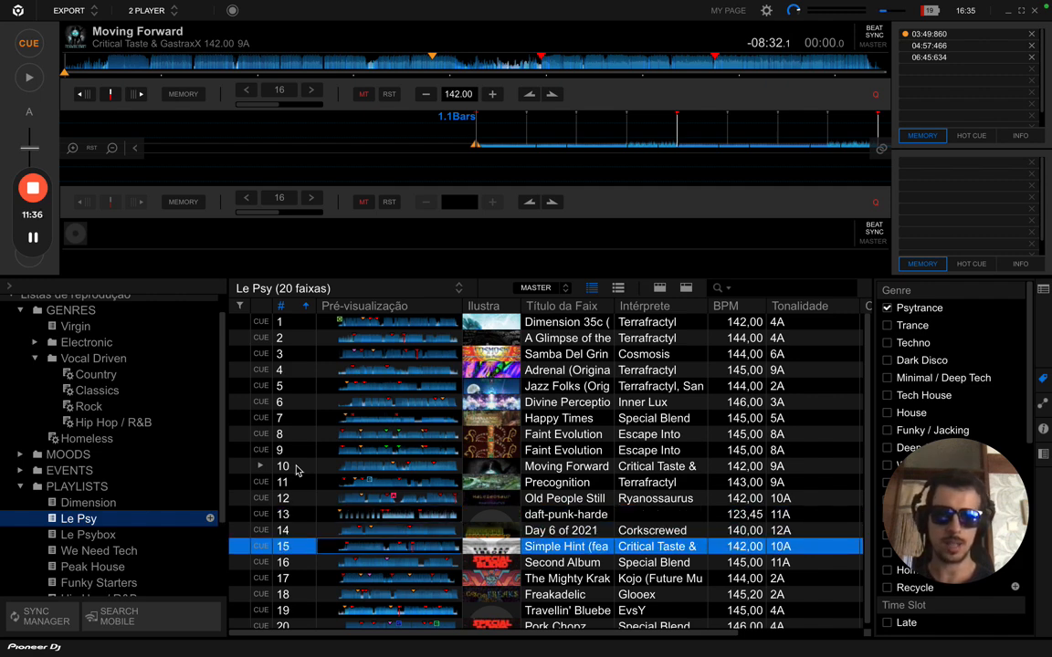
pyautogui.press('Up')
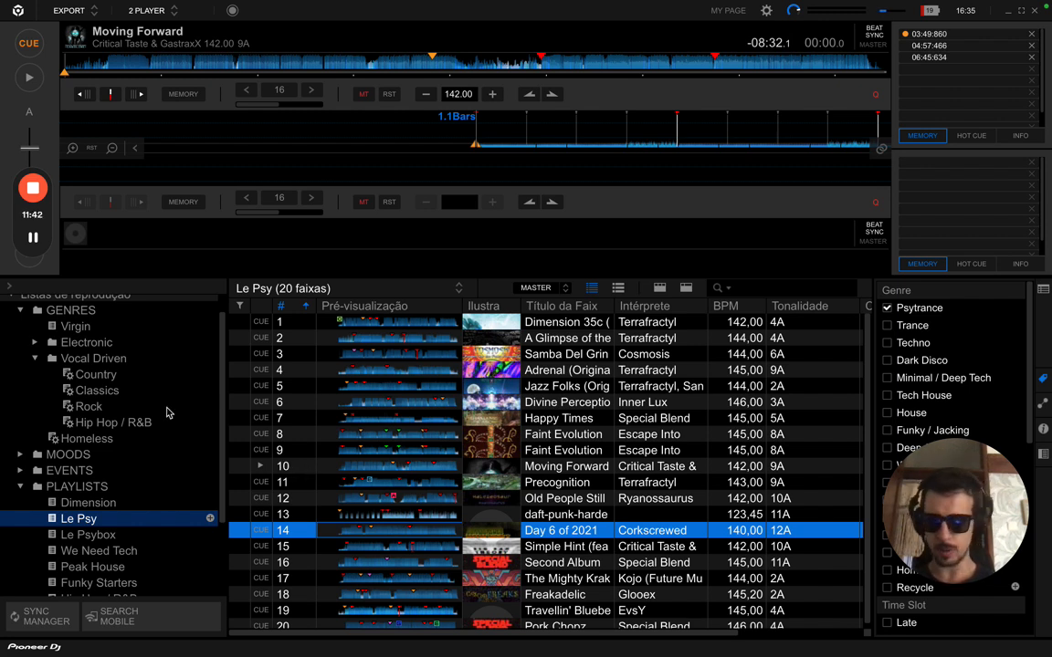
# - Toggle GENRES closed, open and closed again so PLAYLISTS and MISC are fully visible
pyautogui.click(20, 311)
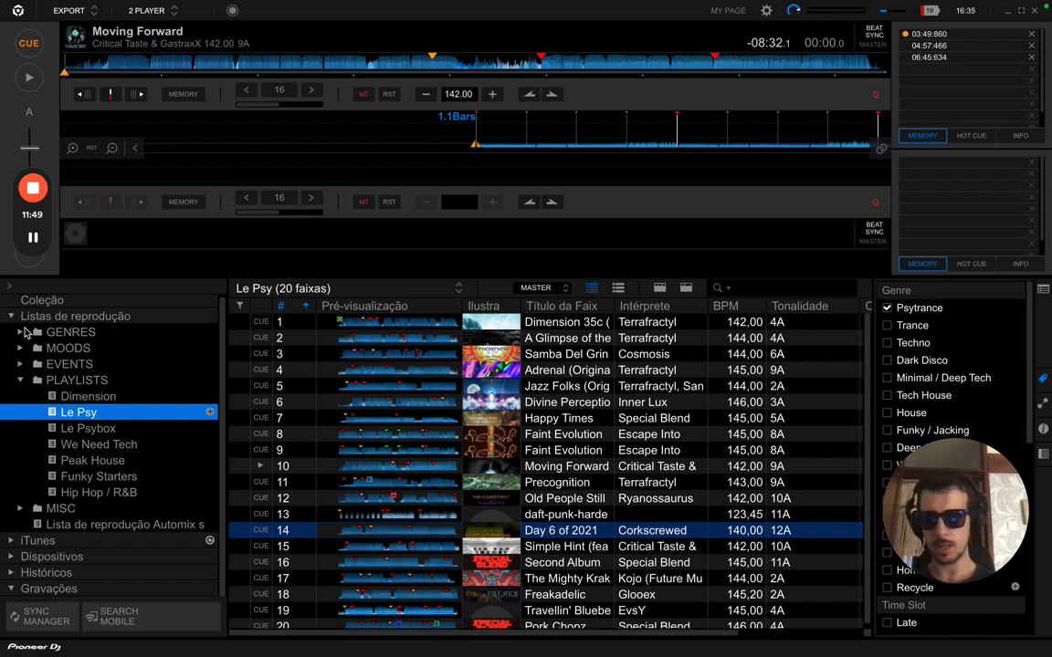
pyautogui.click(21, 332)
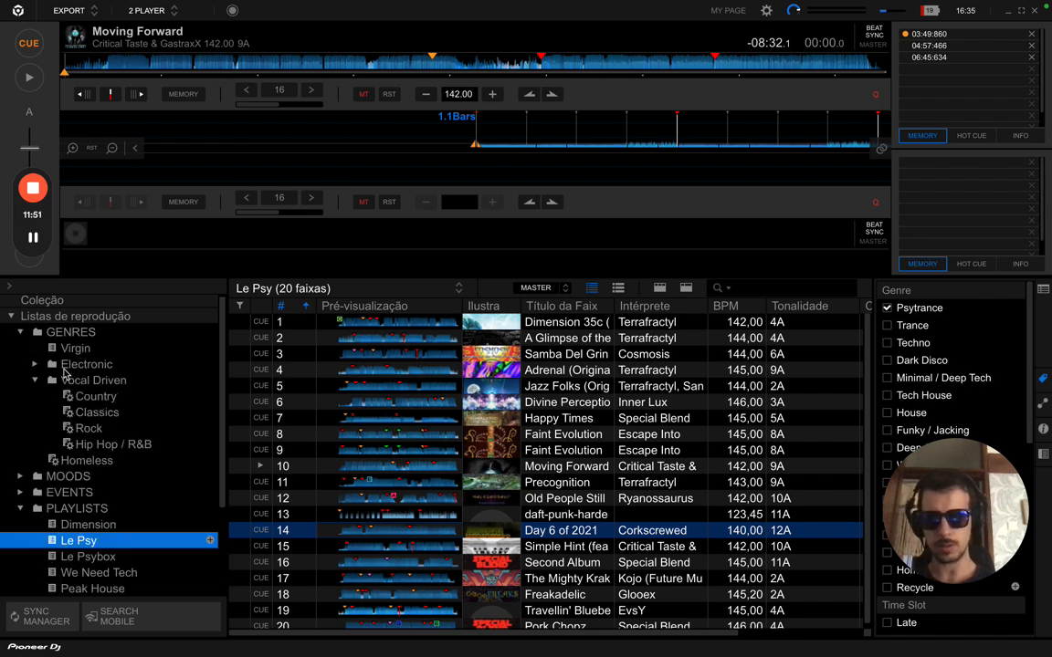
pyautogui.click(20, 332)
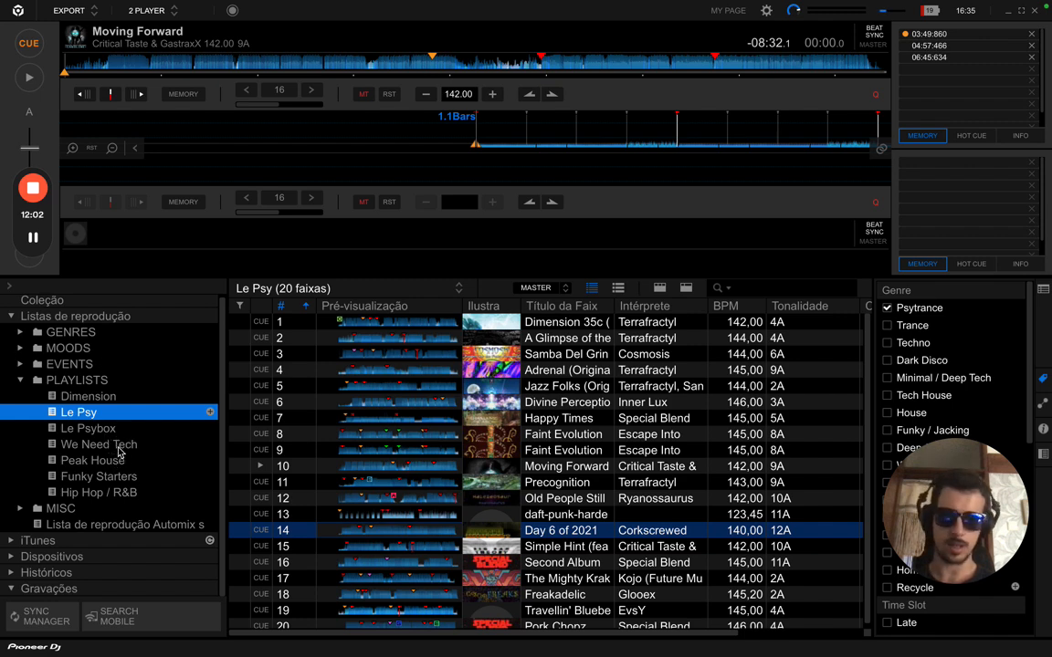
# - Switch between the Le Psybox and Le Psy playlists, finishing on Le Psy's 20 tracks
pyautogui.click(88, 429)
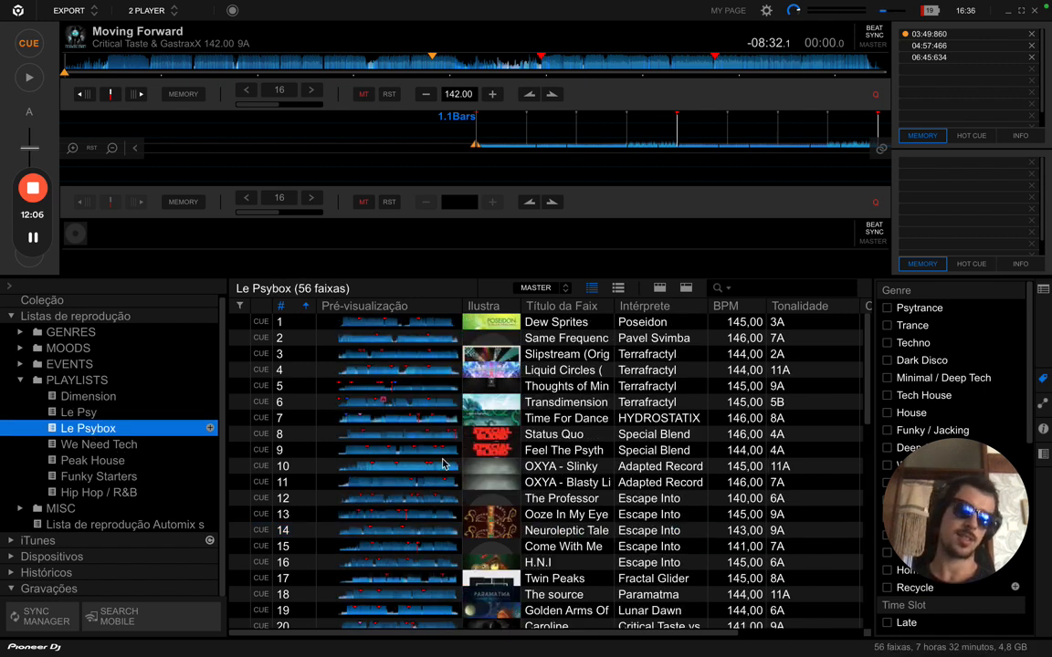
pyautogui.scroll(-5, 442, 464)
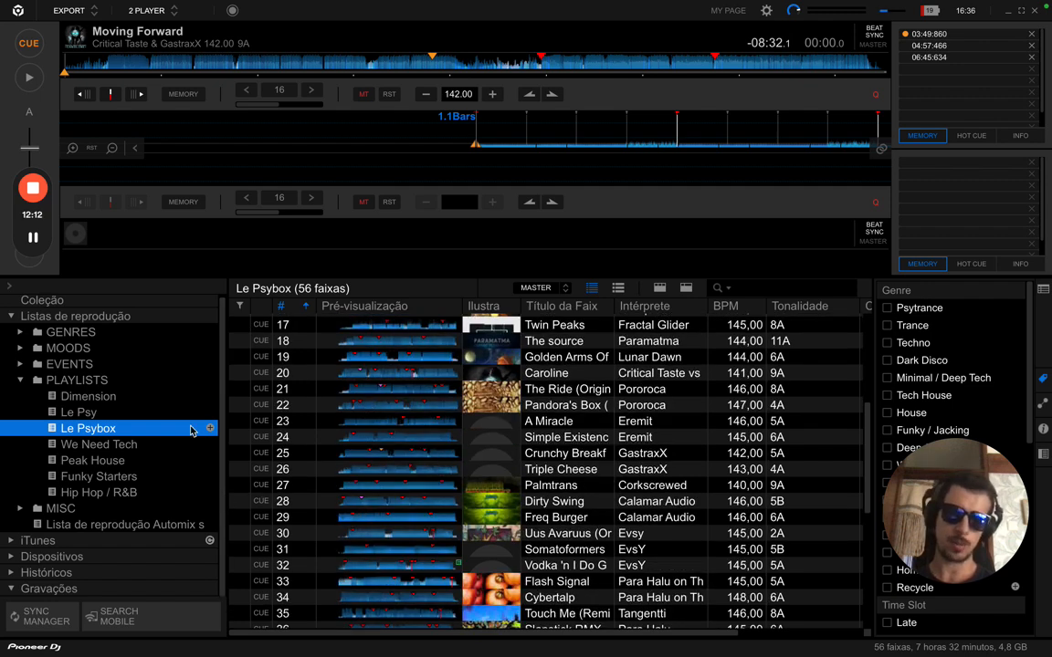
pyautogui.click(88, 415)
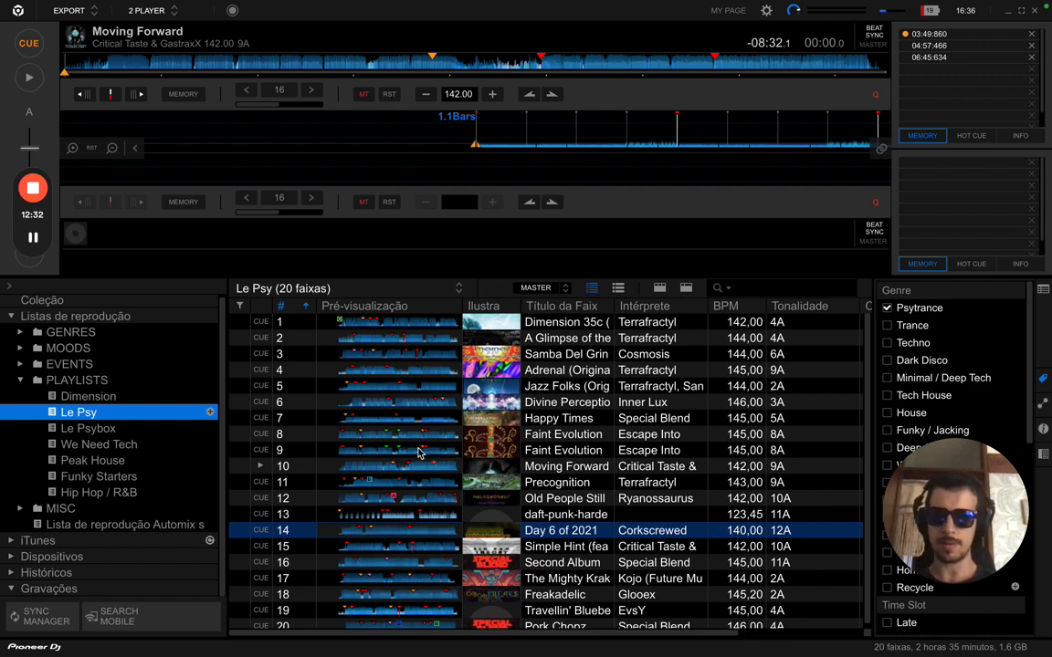
pyautogui.scroll(-1, 418, 453)
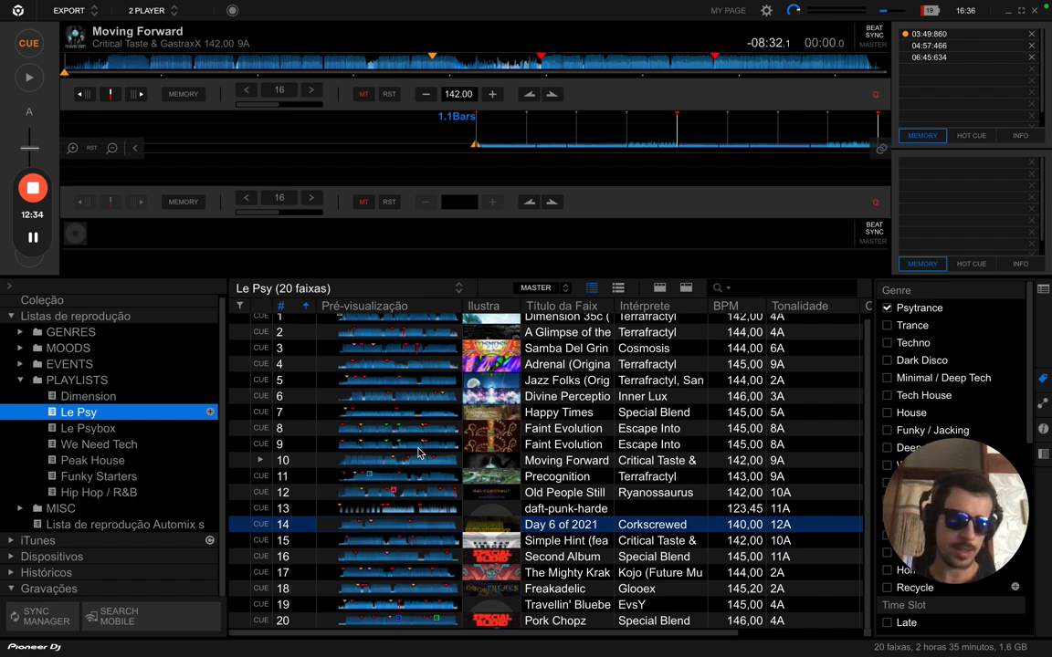
pyautogui.scroll(1, 418, 453)
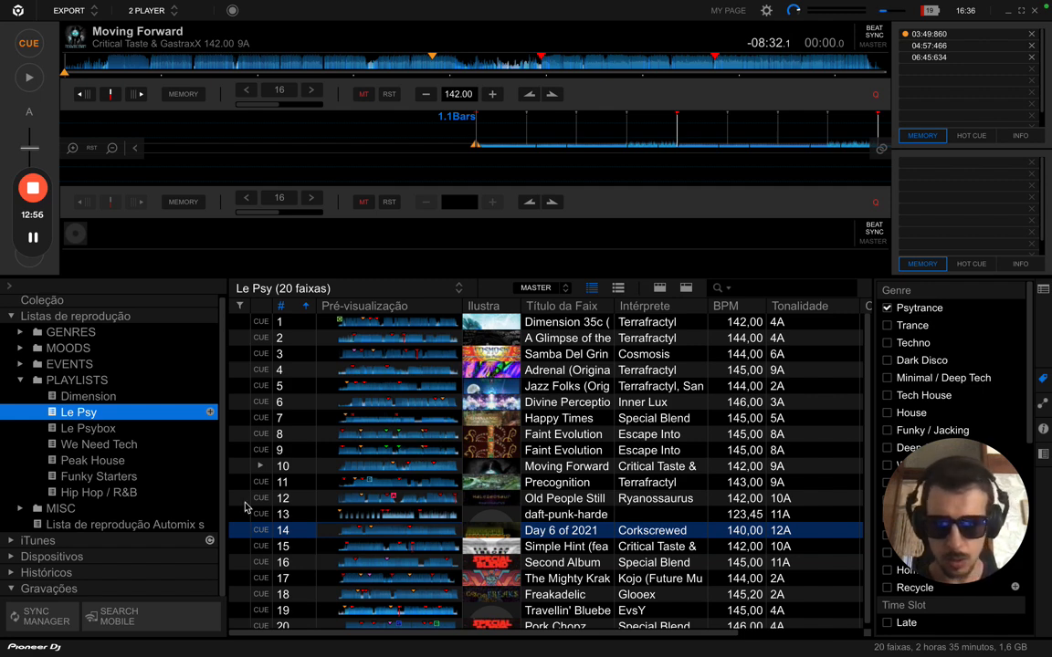
pyautogui.click(99, 430)
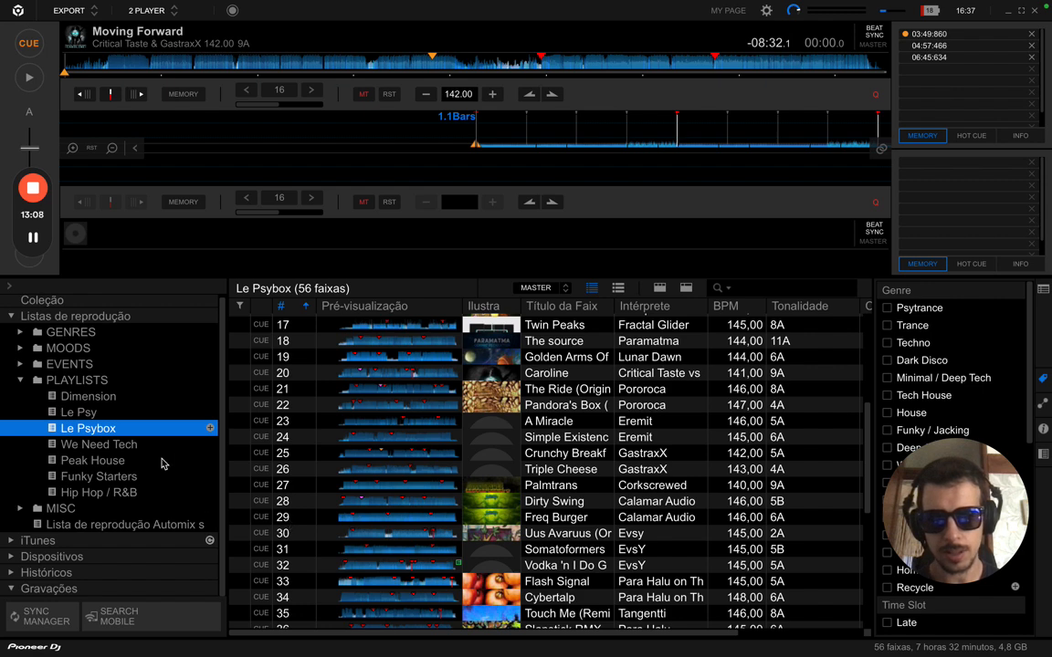
pyautogui.click(91, 412)
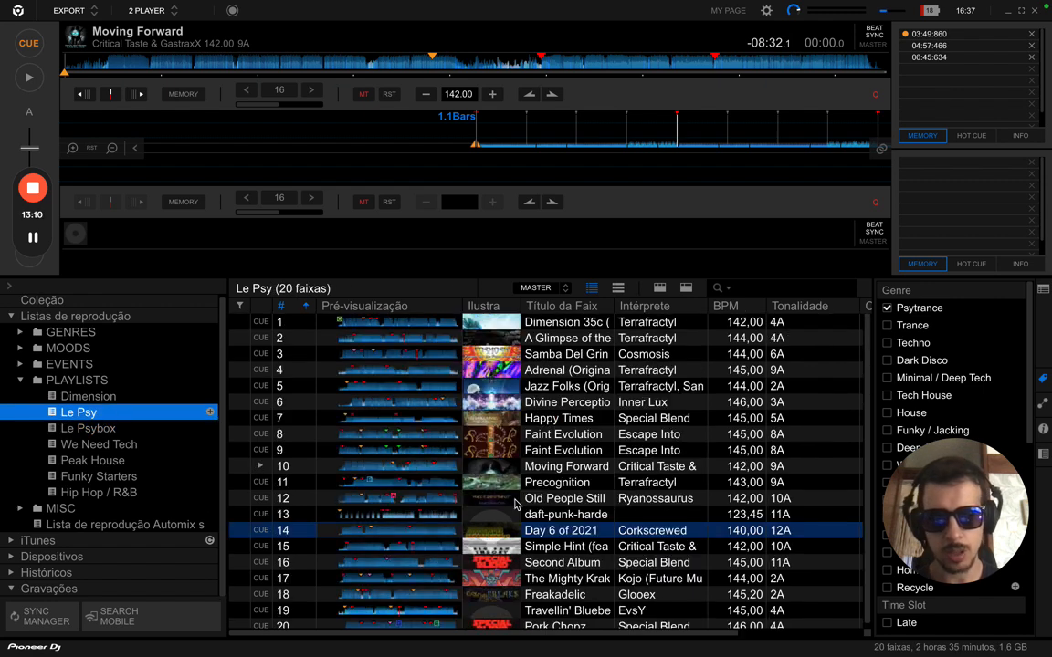
pyautogui.scroll(-1, 516, 505)
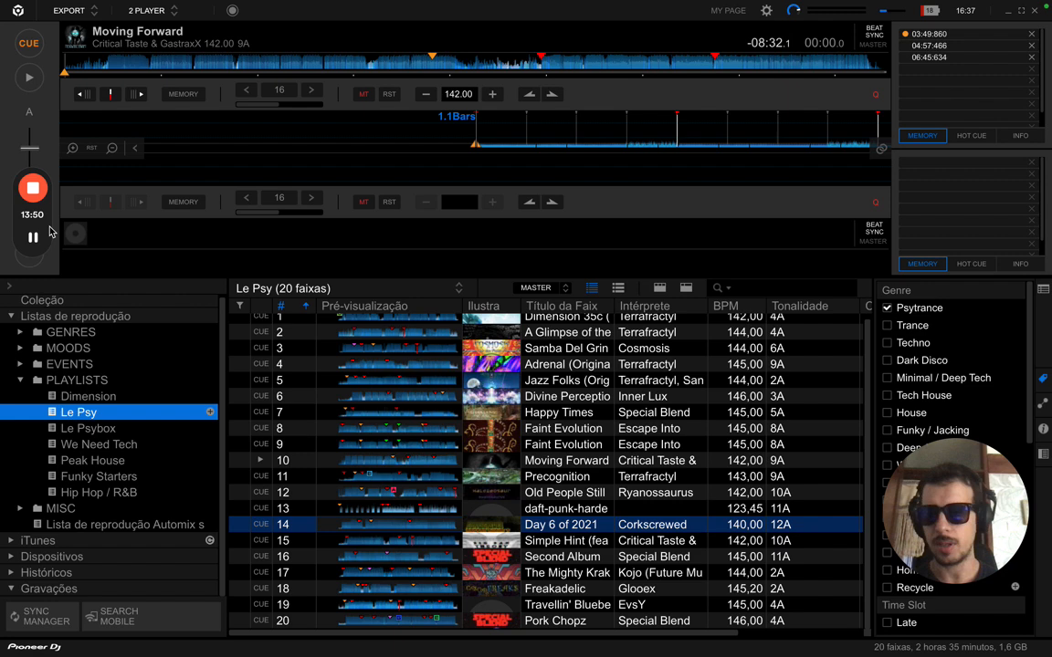
# - Load track 12, Old People Still Use VCR, onto deck B and fade toward center
pyautogui.moveTo(49, 231); pyautogui.dragTo(55, 256)
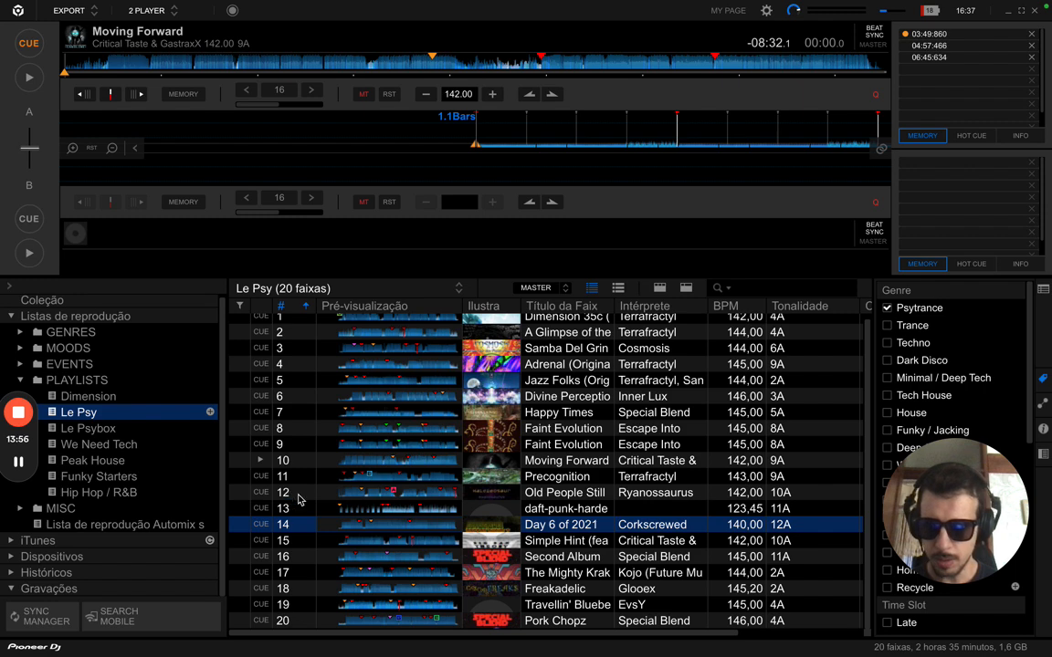
pyautogui.moveTo(296, 494); pyautogui.dragTo(37, 180)
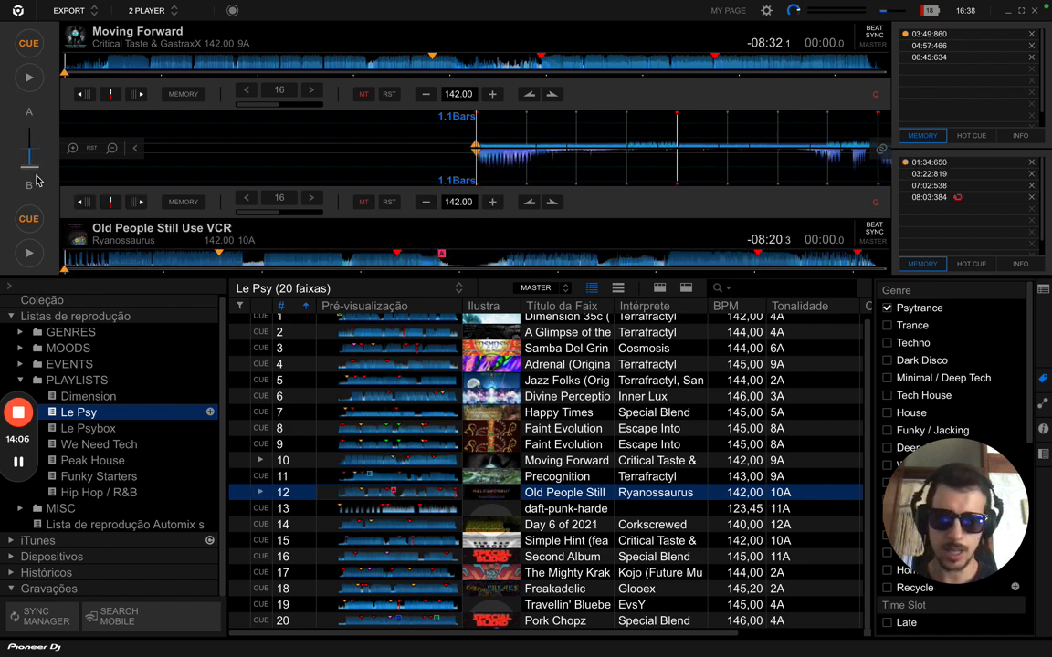
pyautogui.moveTo(36, 180); pyautogui.dragTo(40, 114)
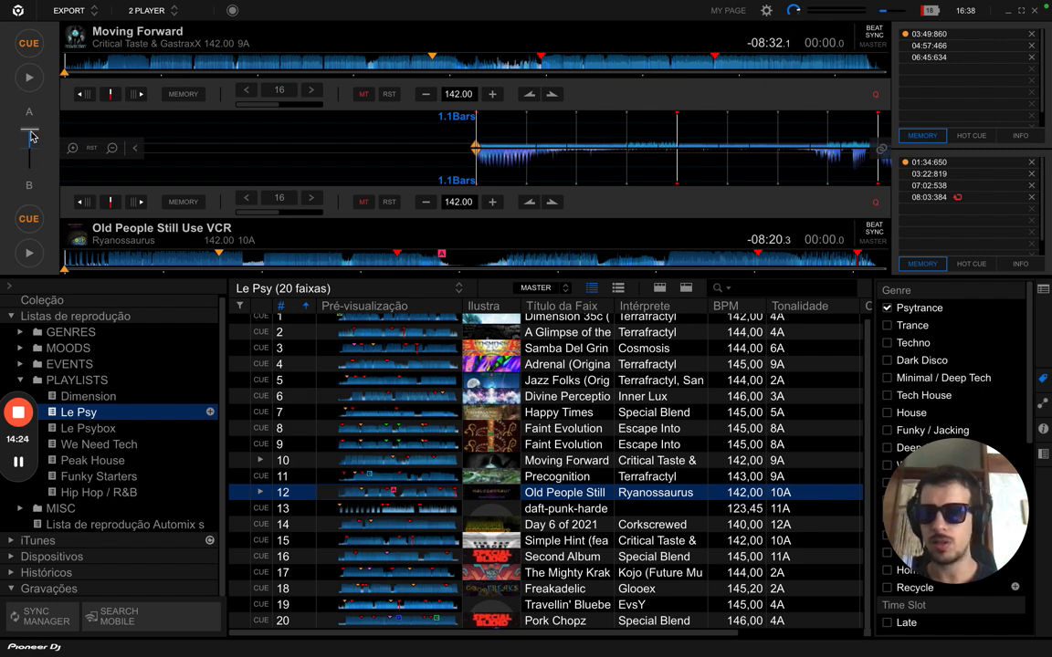
# - Sweep the crossfader back and forth between decks A and B, ending toward B
pyautogui.moveTo(30, 133); pyautogui.dragTo(32, 153)
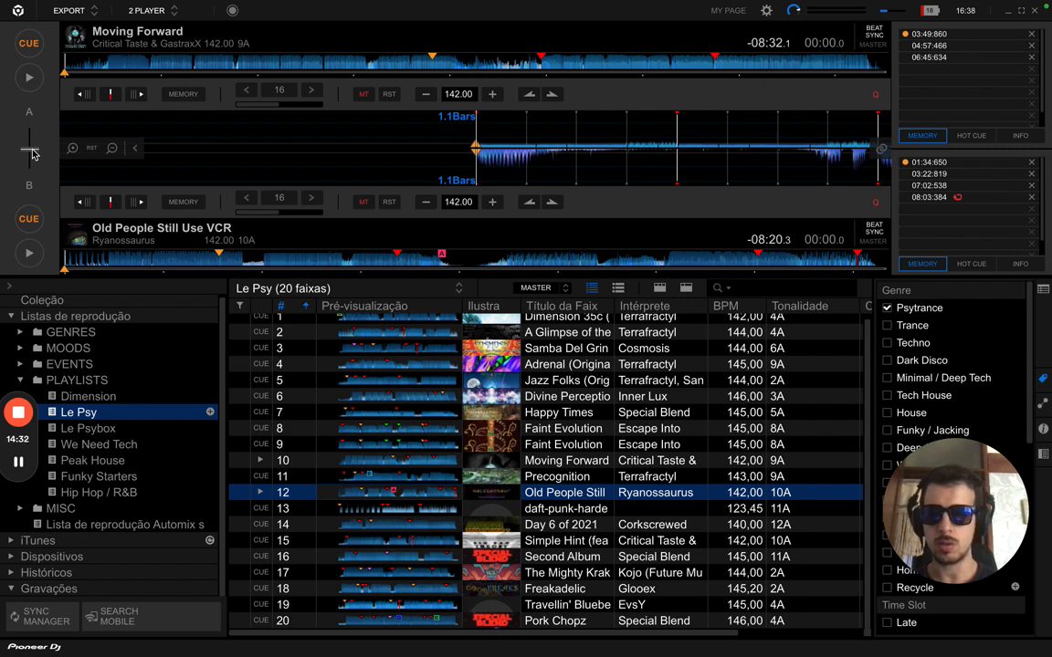
pyautogui.moveTo(32, 149)
pyautogui.mouseDown()
pyautogui.moveTo(31, 131)
pyautogui.moveTo(28, 166)
pyautogui.moveTo(29, 133)
pyautogui.mouseUp()
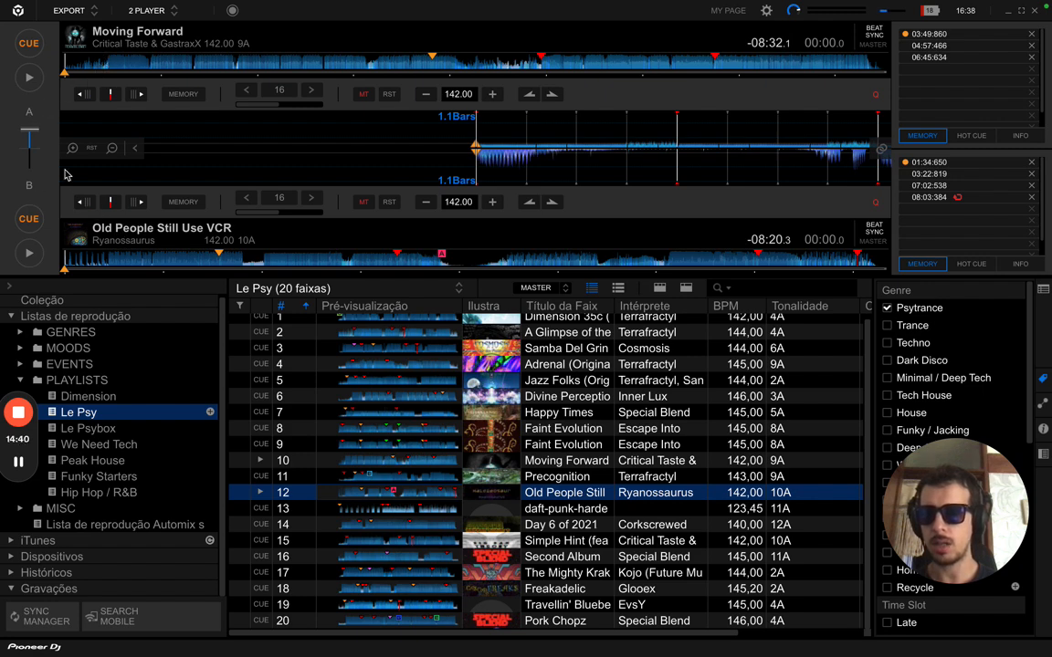
pyautogui.moveTo(30, 130); pyautogui.dragTo(30, 120)
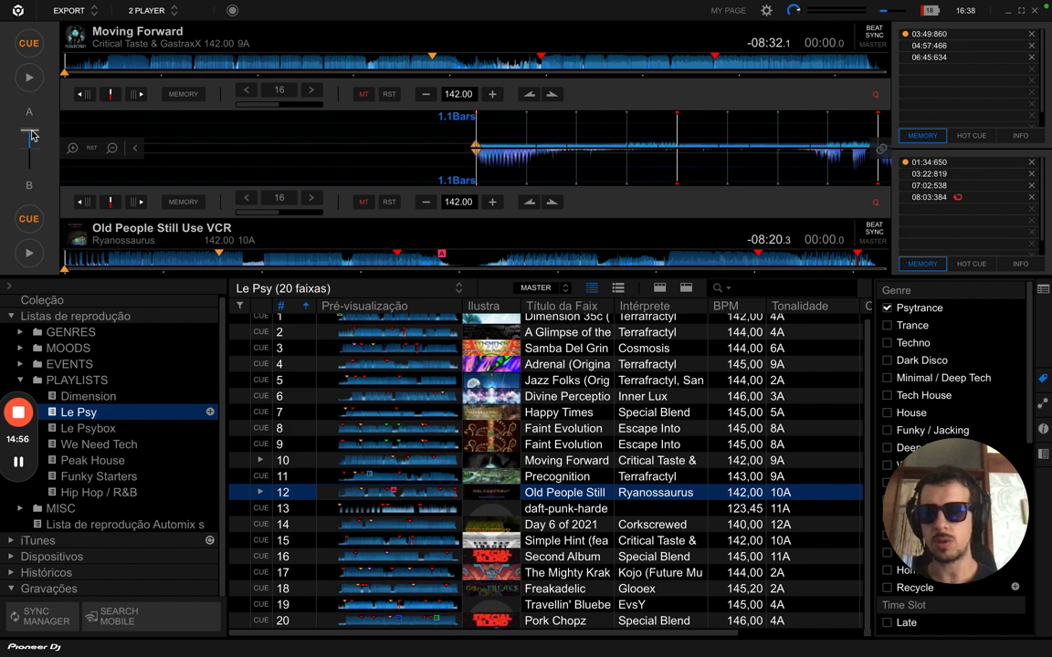
pyautogui.moveTo(31, 134); pyautogui.dragTo(31, 141)
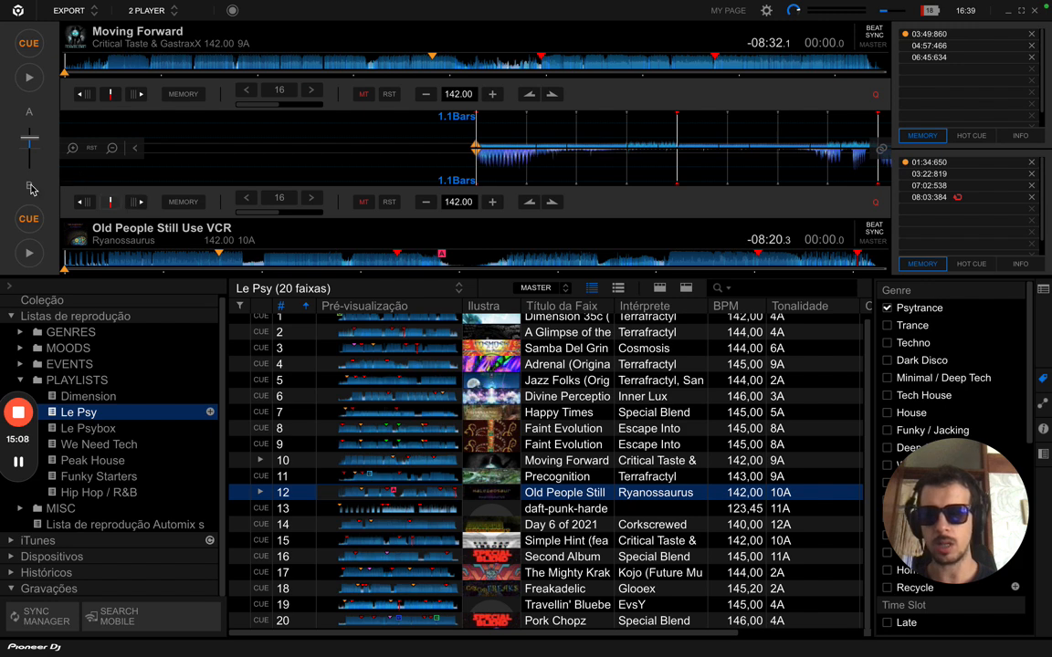
pyautogui.moveTo(29, 140); pyautogui.dragTo(31, 176)
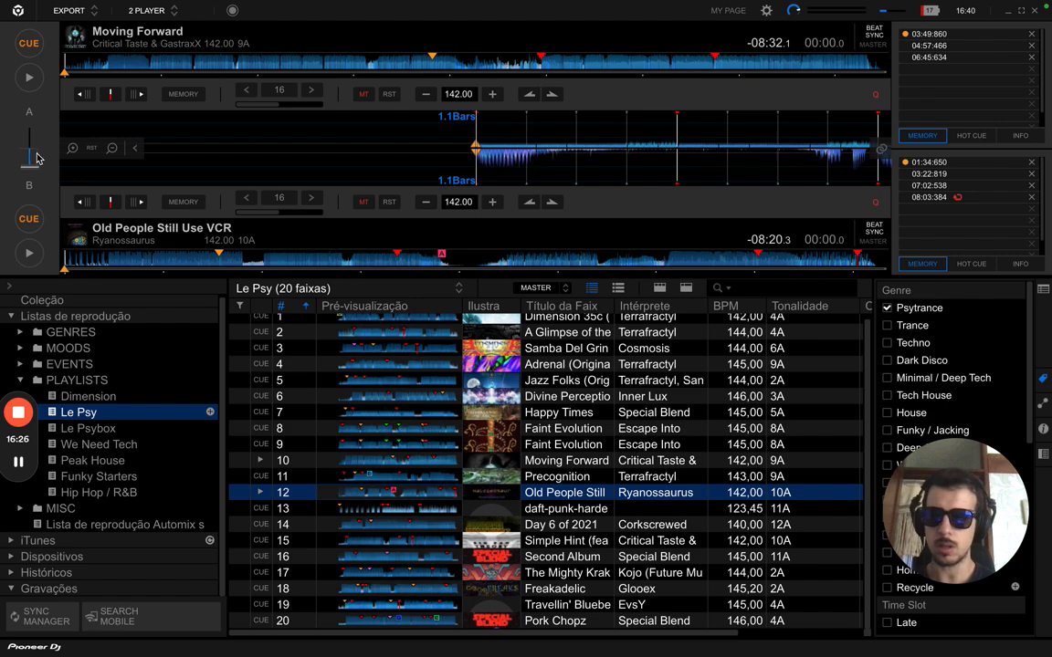
pyautogui.moveTo(36, 153); pyautogui.dragTo(38, 271)
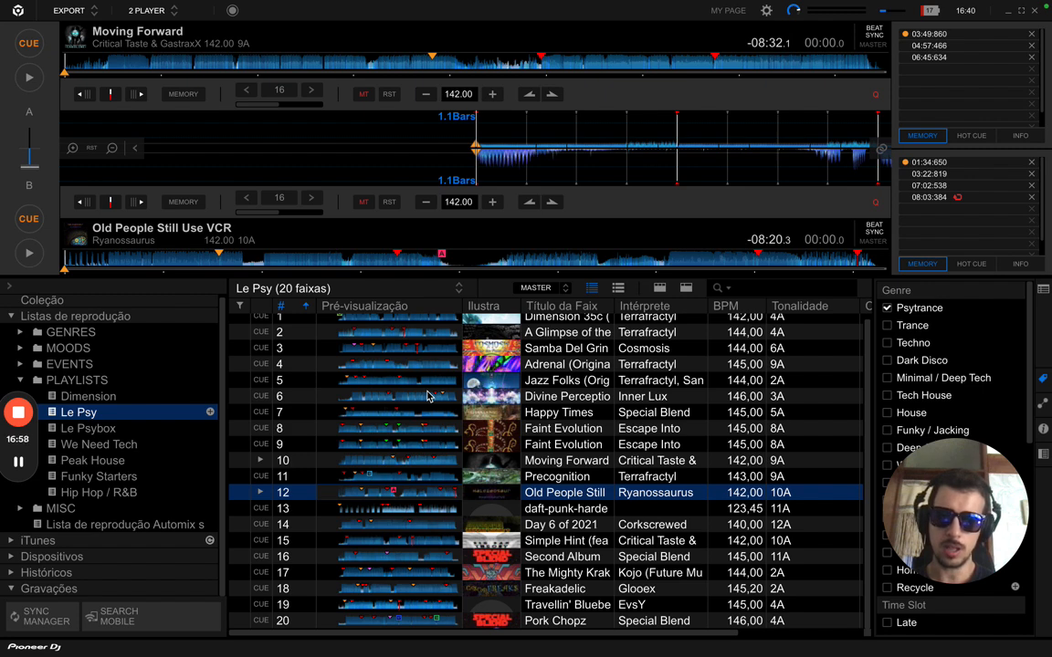
# - Load Adrenal (145 BPM) onto deck A and Jazz Folks (144 BPM) onto deck B, then move the crossfader toward A
pyautogui.click(297, 365)
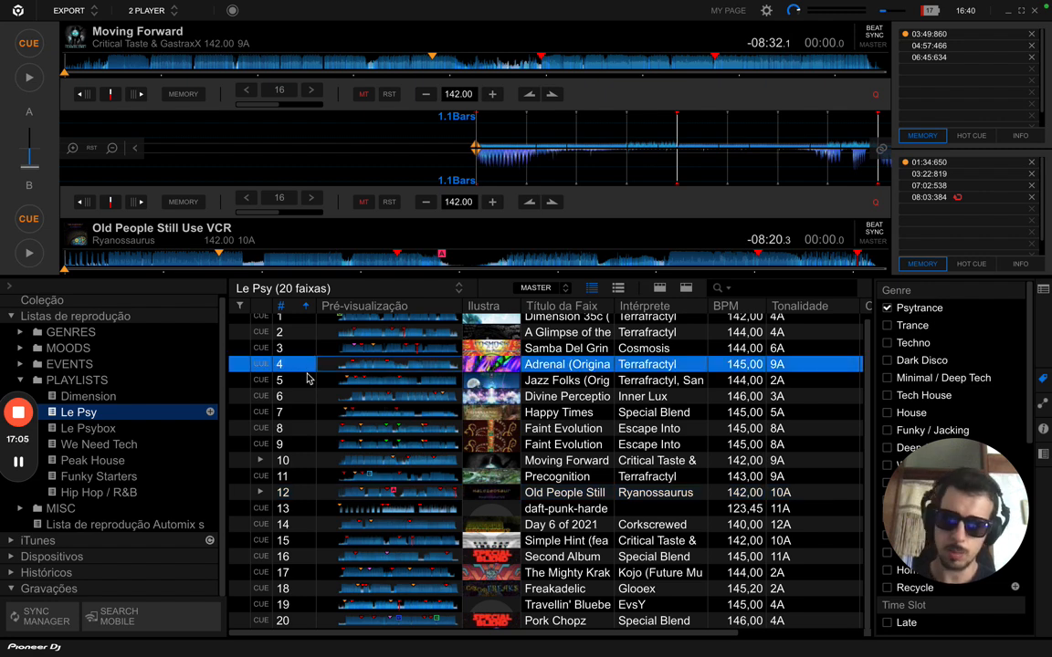
pyautogui.press('Up')
pyautogui.press('Up')
pyautogui.press('Up')
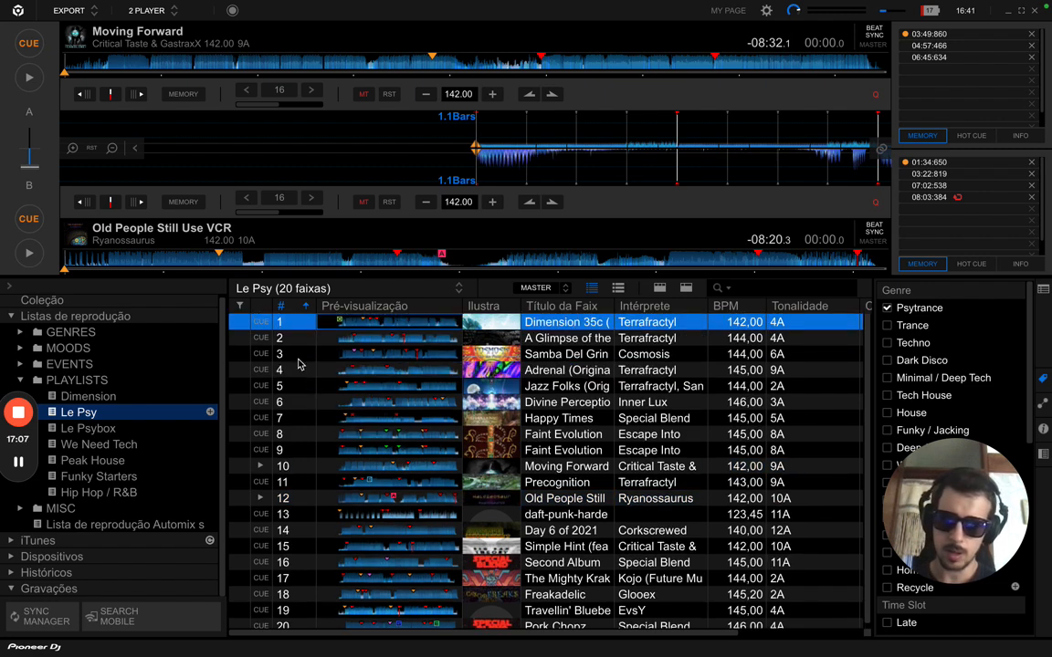
pyautogui.click(303, 357)
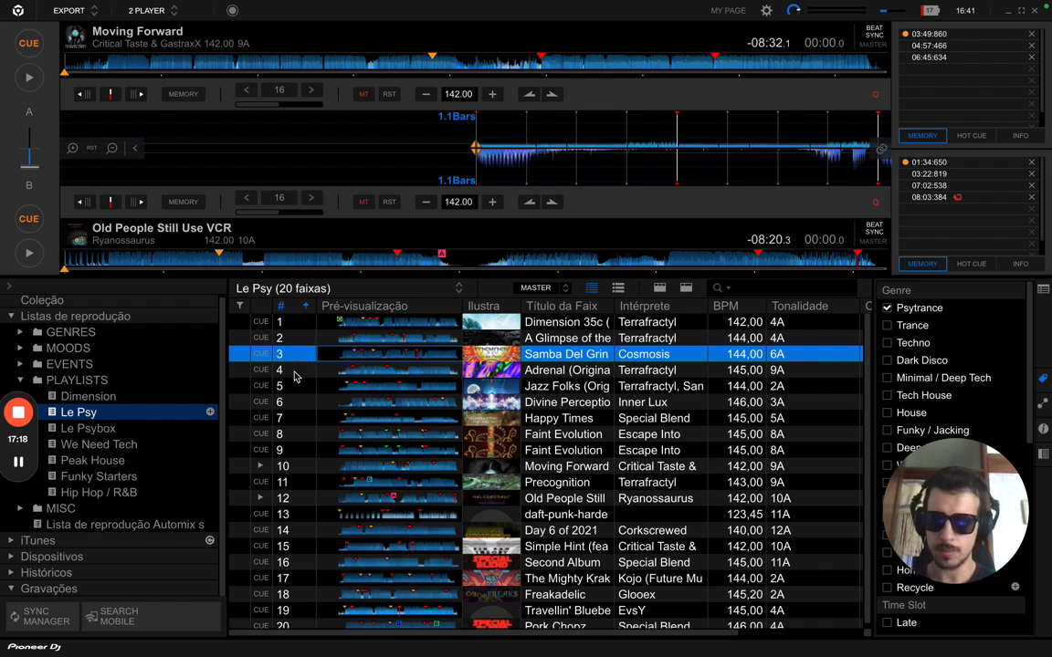
pyautogui.moveTo(236, 369); pyautogui.dragTo(211, 90)
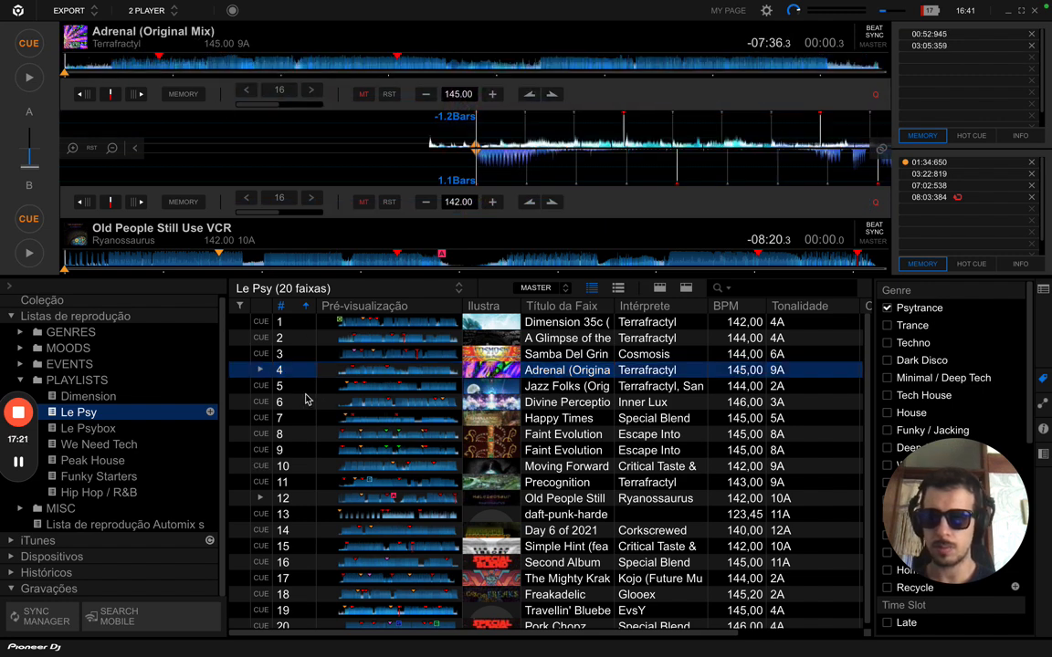
pyautogui.moveTo(300, 388); pyautogui.dragTo(240, 211)
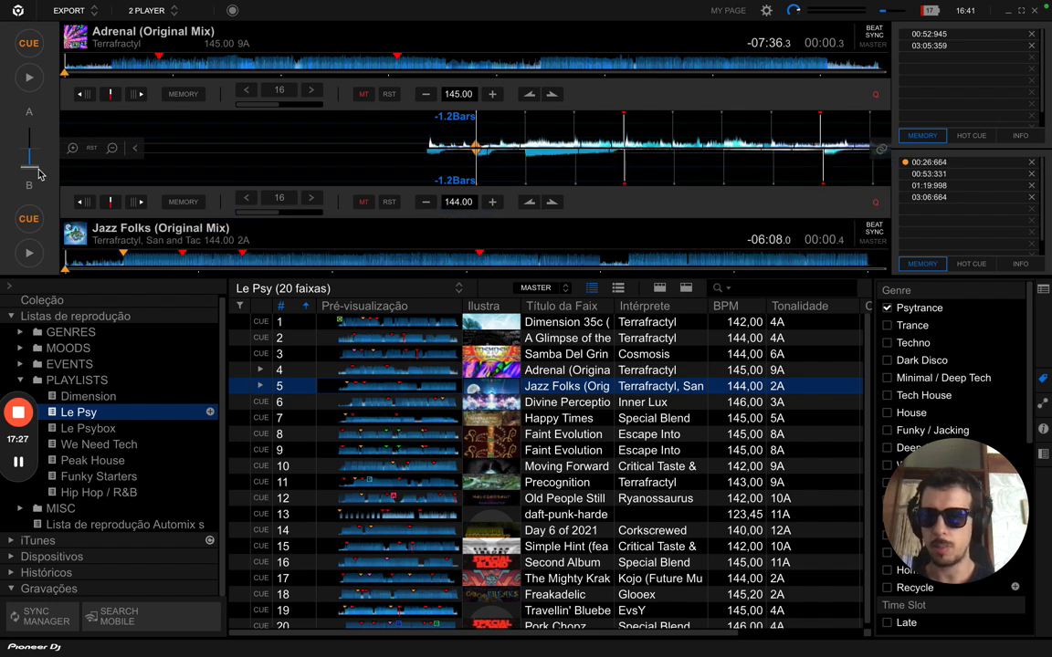
pyautogui.moveTo(37, 161); pyautogui.dragTo(36, 100)
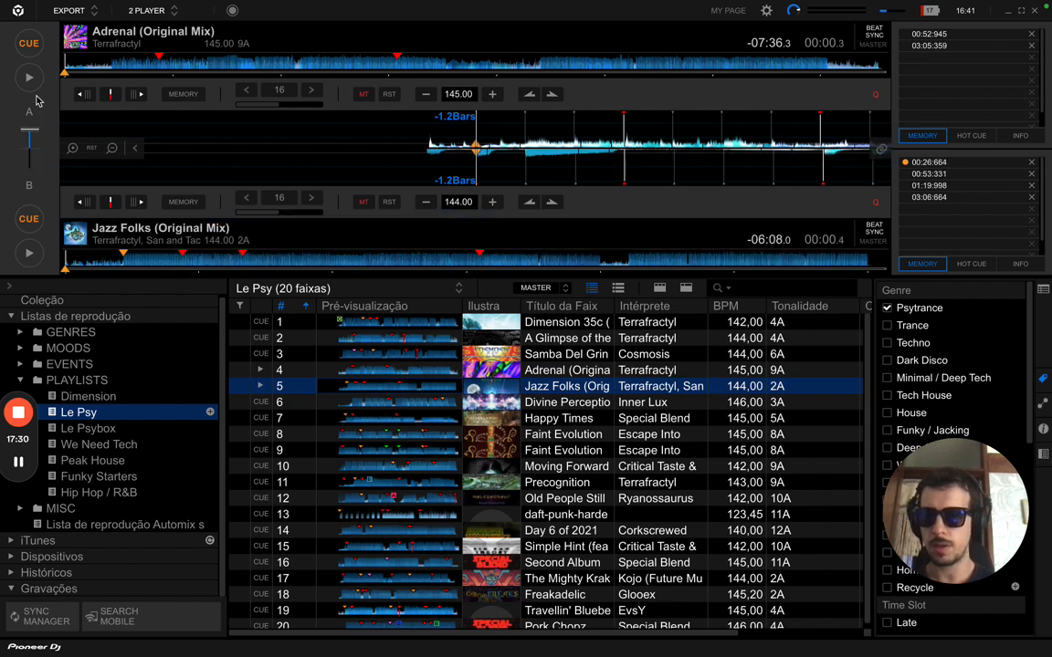
# - Jump Adrenal on deck A to about 2:57 and cue Jazz Folks at its 00:26.664 memory point
pyautogui.click(386, 67)
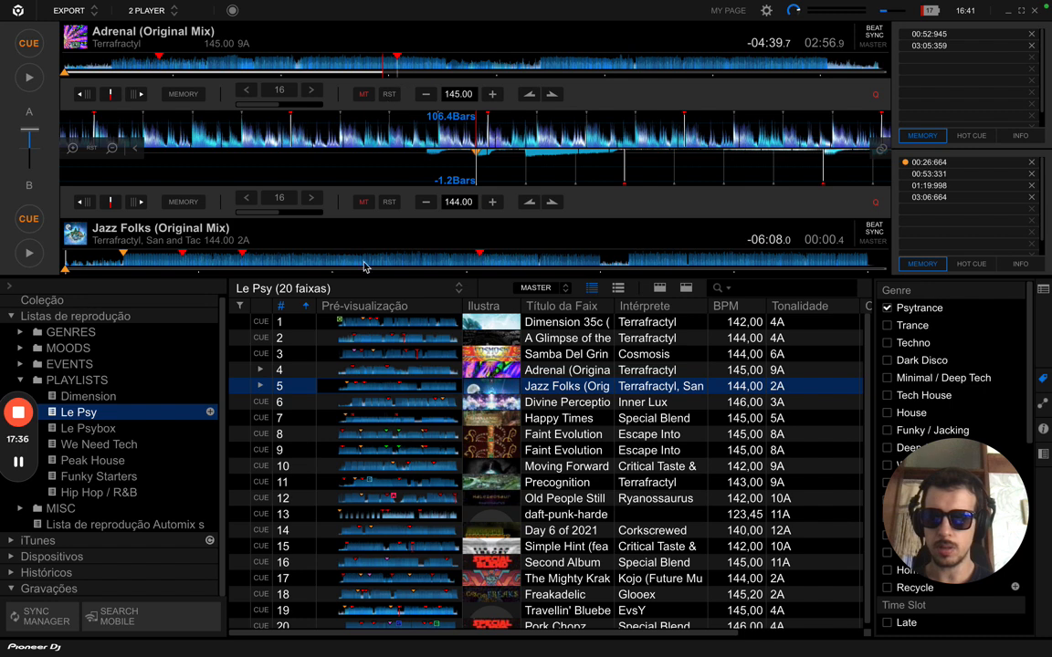
pyautogui.click(924, 164)
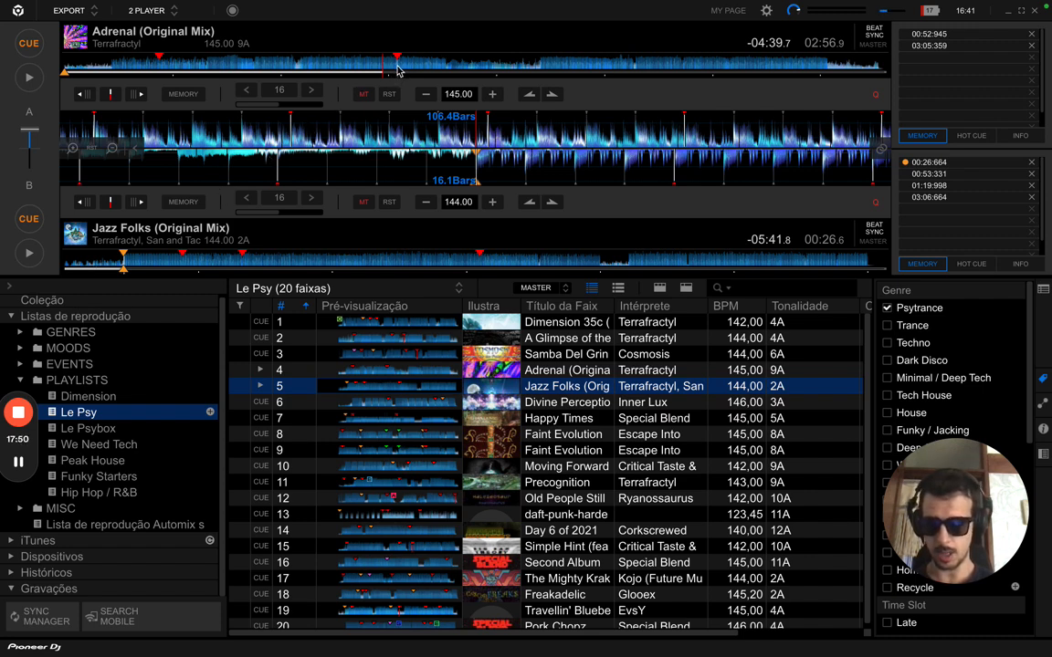
# - Start Adrenal playing on deck A and Jazz Folks on deck B, raising the system volume
pyautogui.click(29, 81)
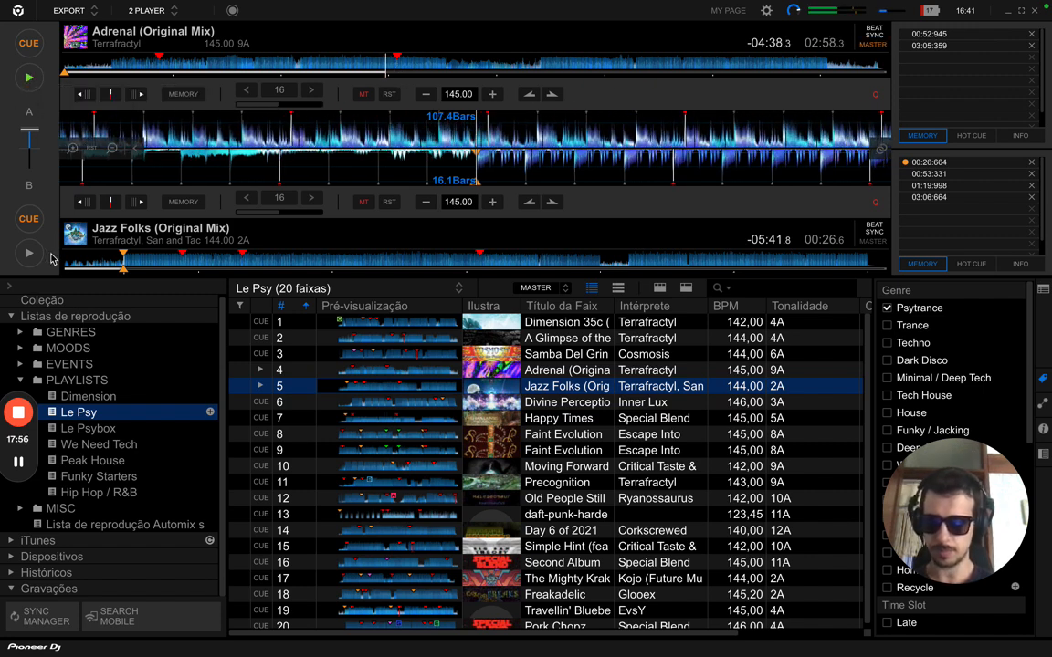
pyautogui.press('XF86AudioRaiseVolume')
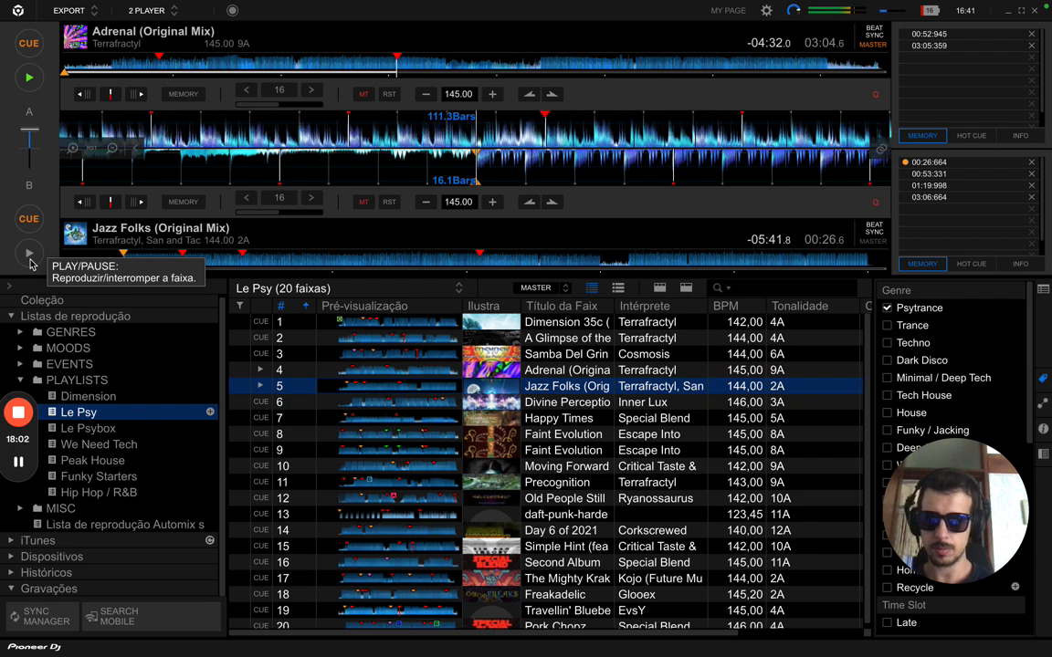
pyautogui.click(30, 262)
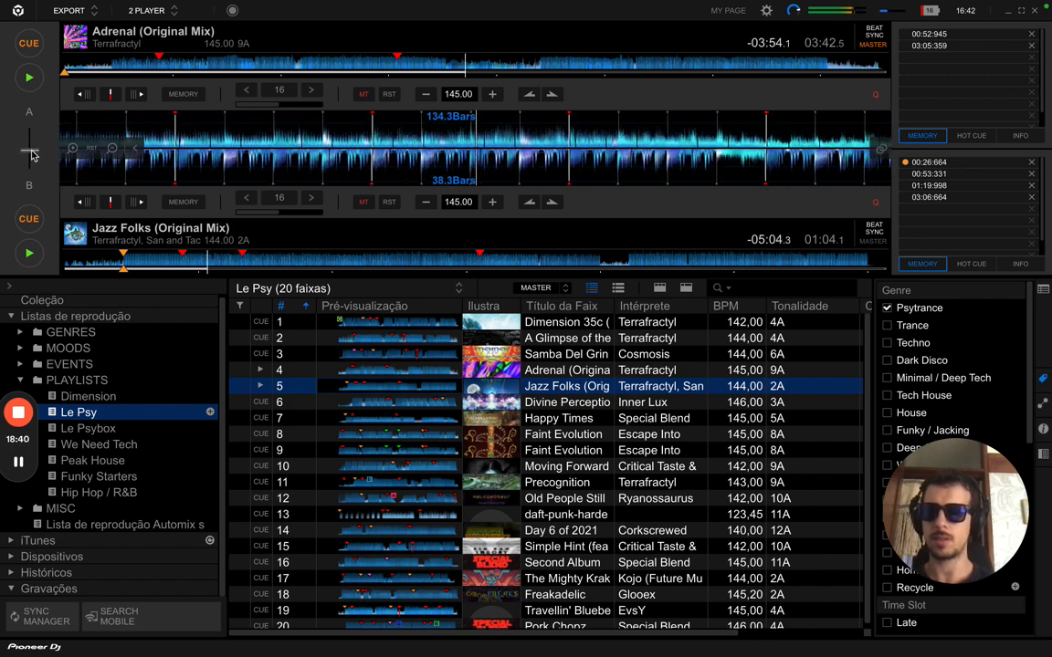
# - Ease the crossfader slightly toward deck B, lower the system volume and scroll the Le Psy list
pyautogui.moveTo(31, 151); pyautogui.dragTo(32, 155)
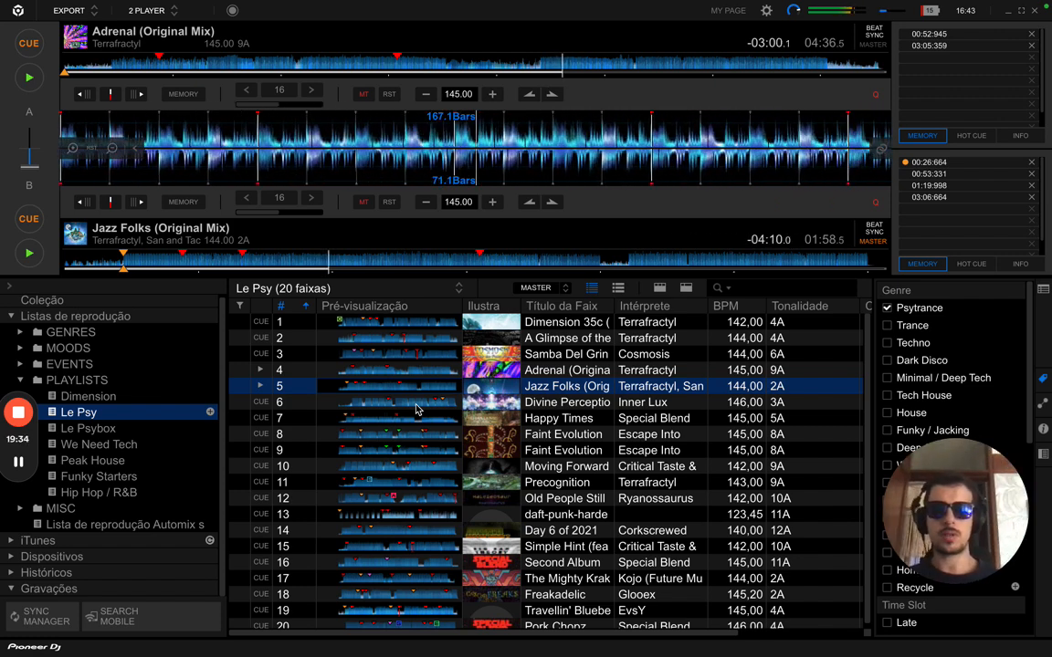
pyautogui.press('XF86AudioLowerVolume')
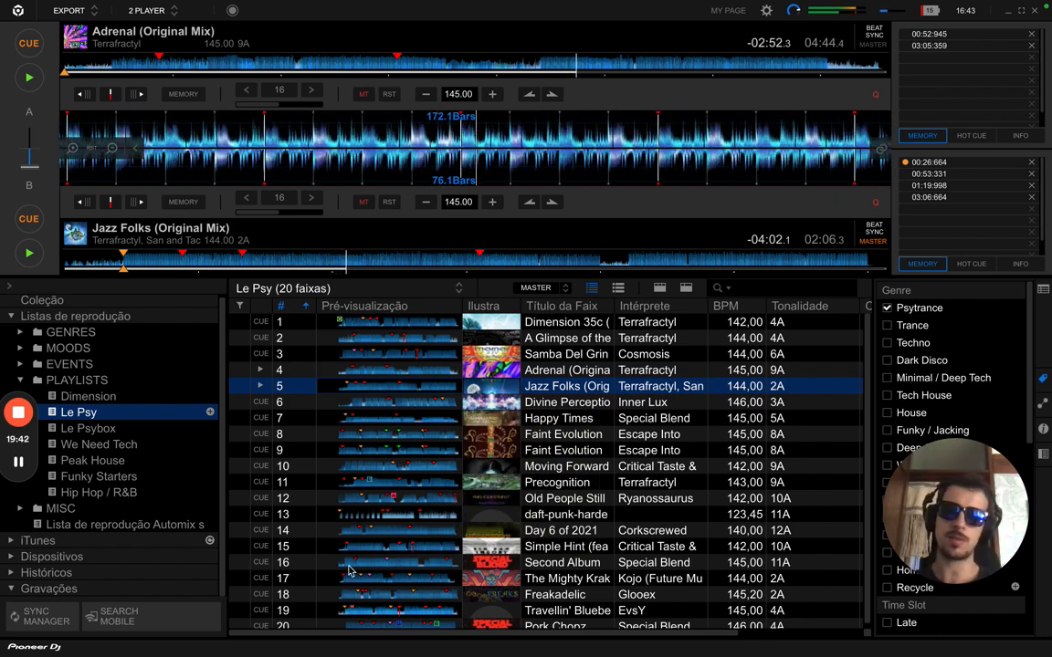
pyautogui.scroll(-1, 320, 548)
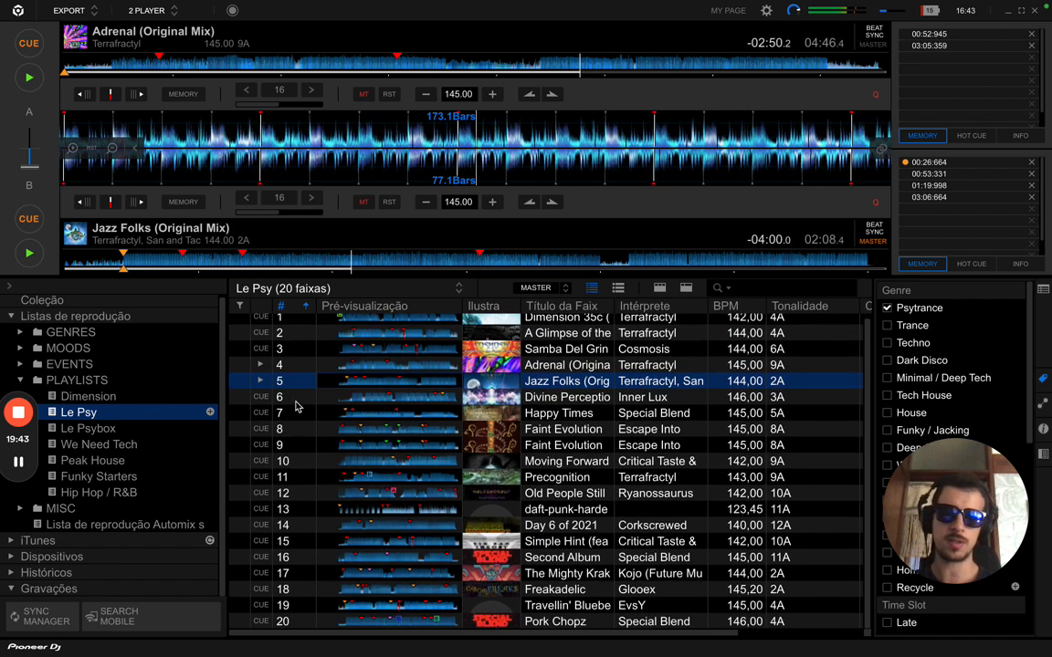
pyautogui.scroll(1, 295, 407)
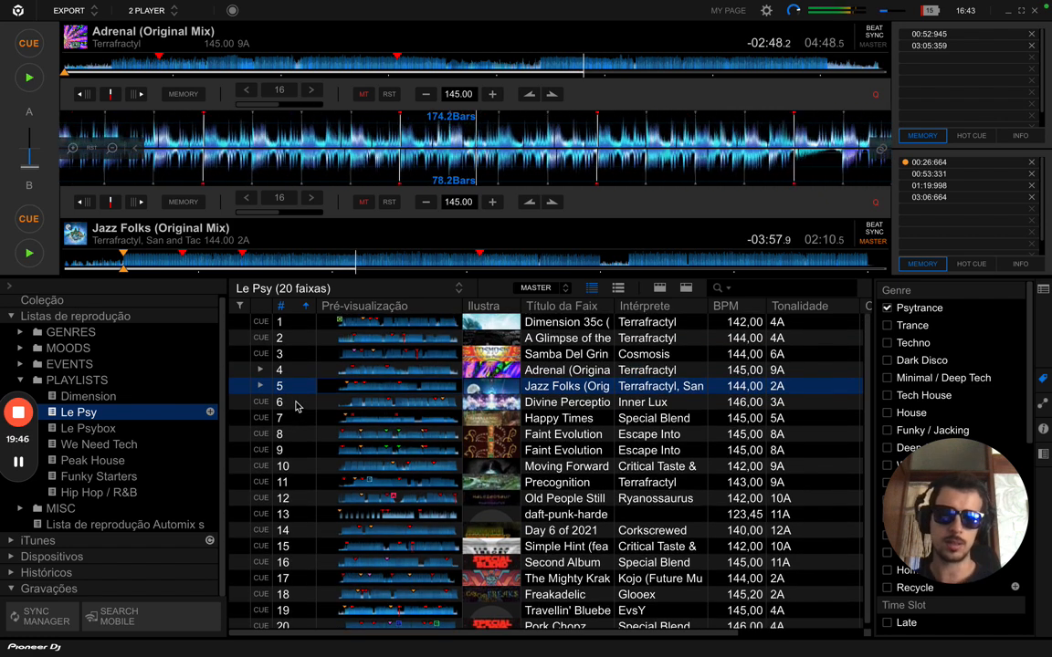
pyautogui.press('XF86AudioLowerVolume')
pyautogui.press('XF86AudioLowerVolume')
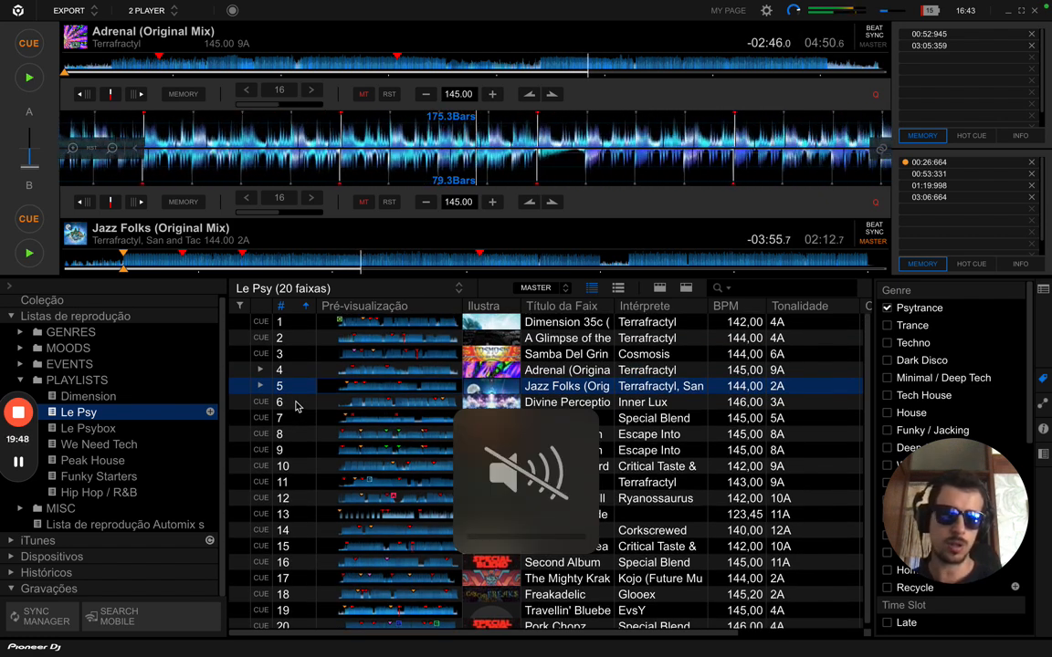
pyautogui.press('XF86AudioRaiseVolume')
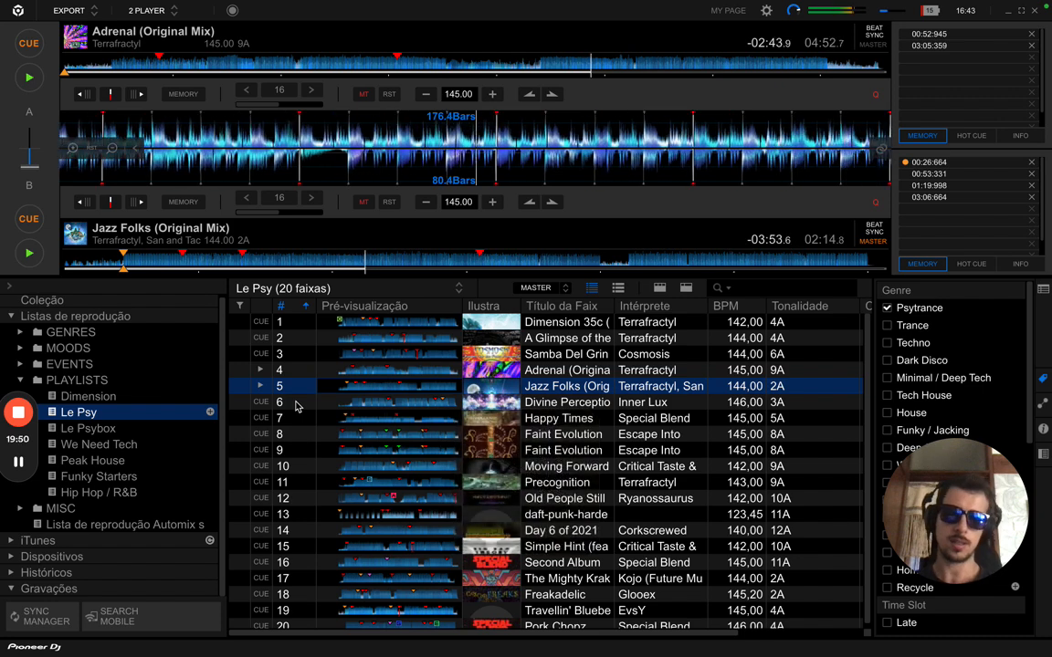